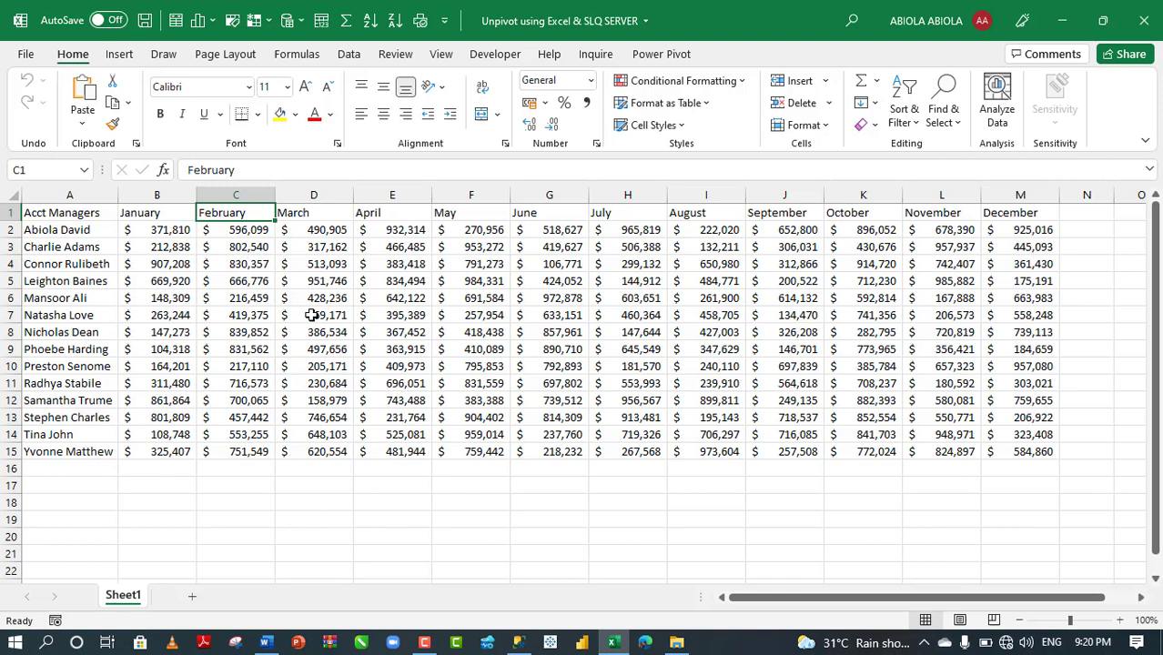
click(381, 330)
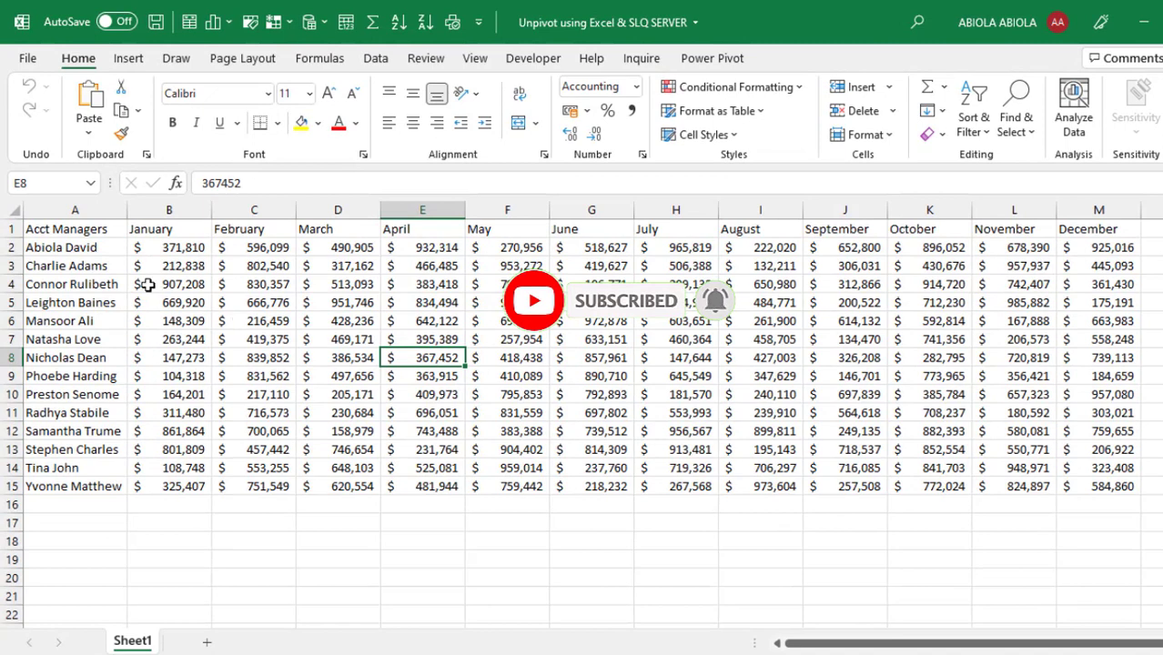
click(106, 266)
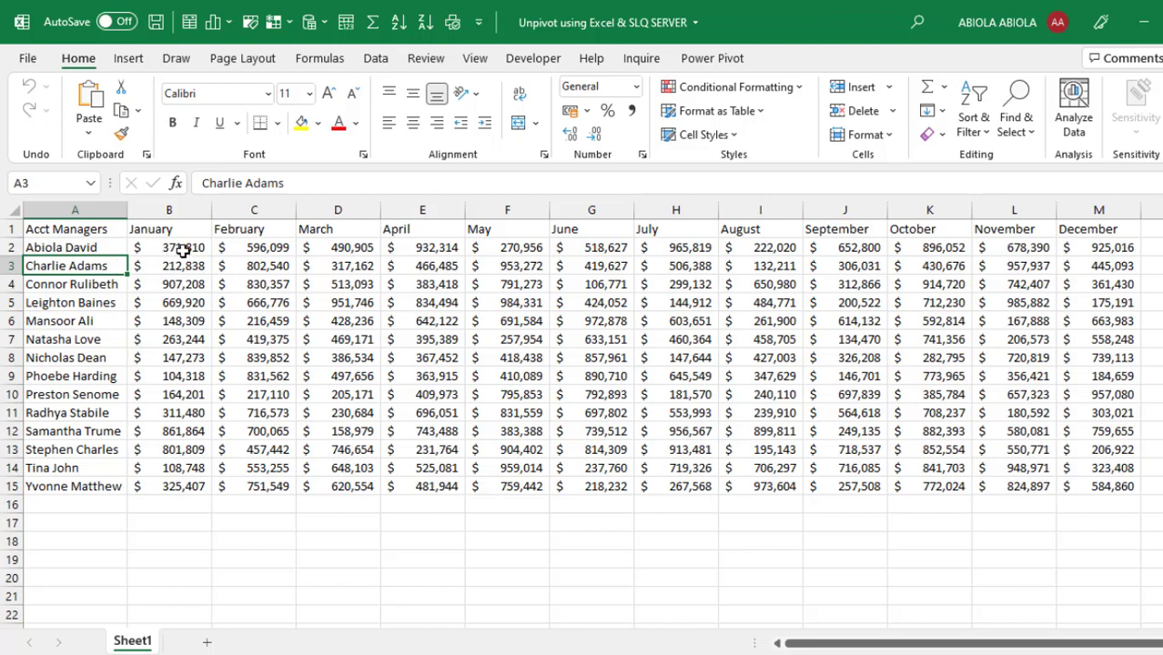
click(291, 287)
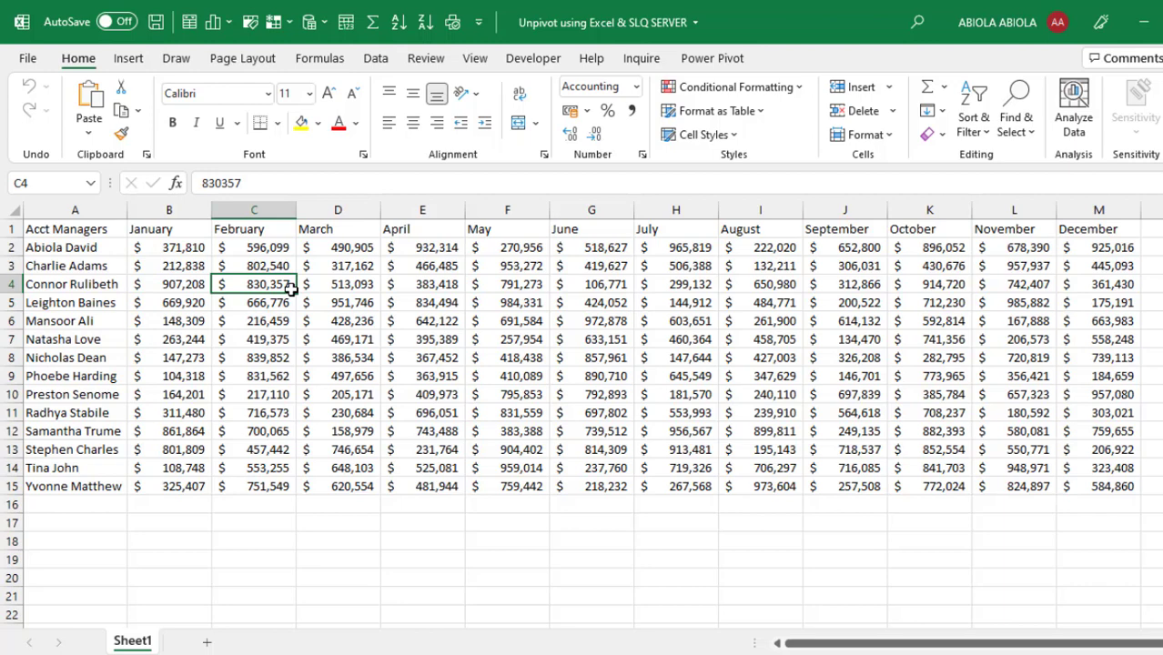
click(333, 306)
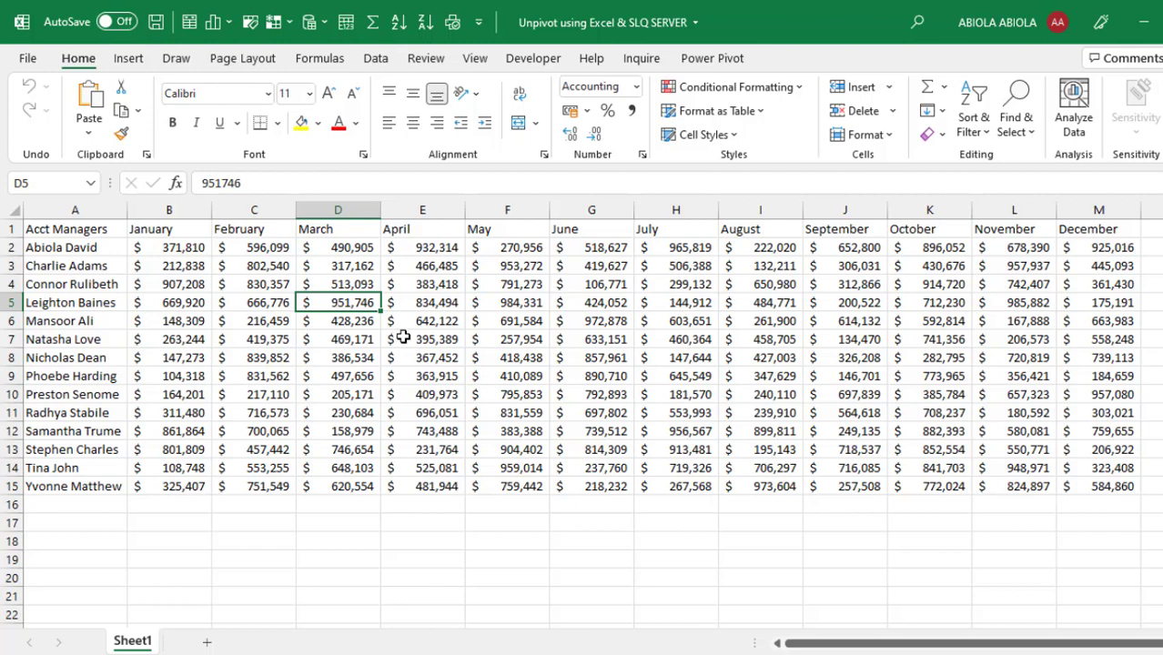
Convert the sales data range A1:M15 into a table with headers
click(437, 341)
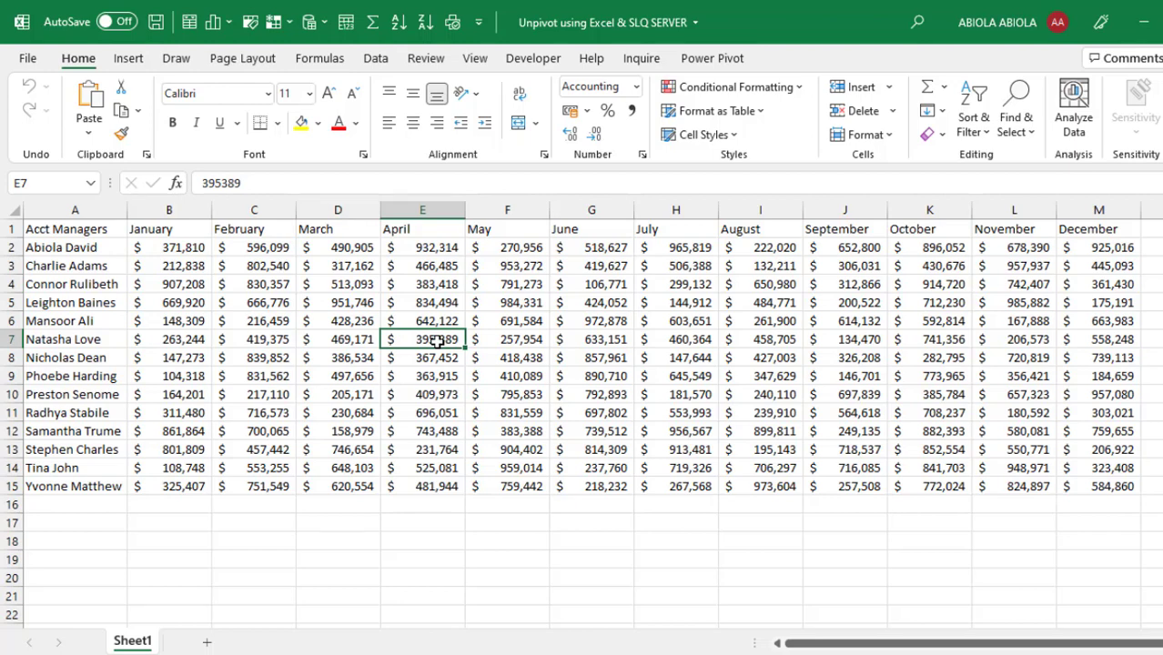
key(ctrl+l)
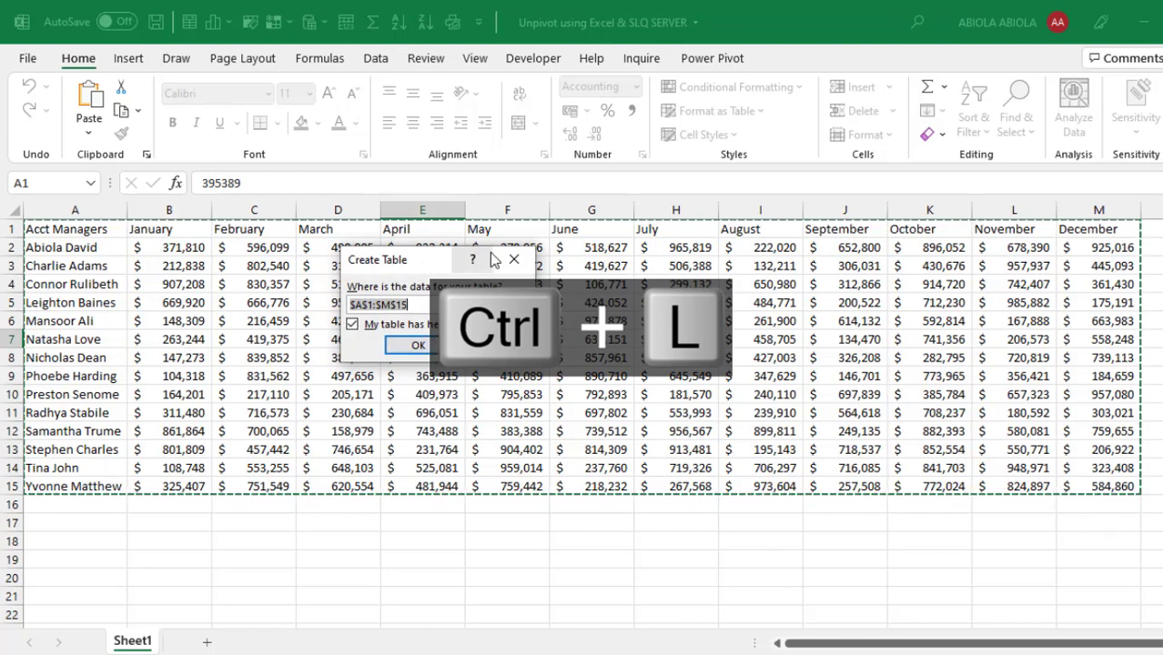
click(409, 346)
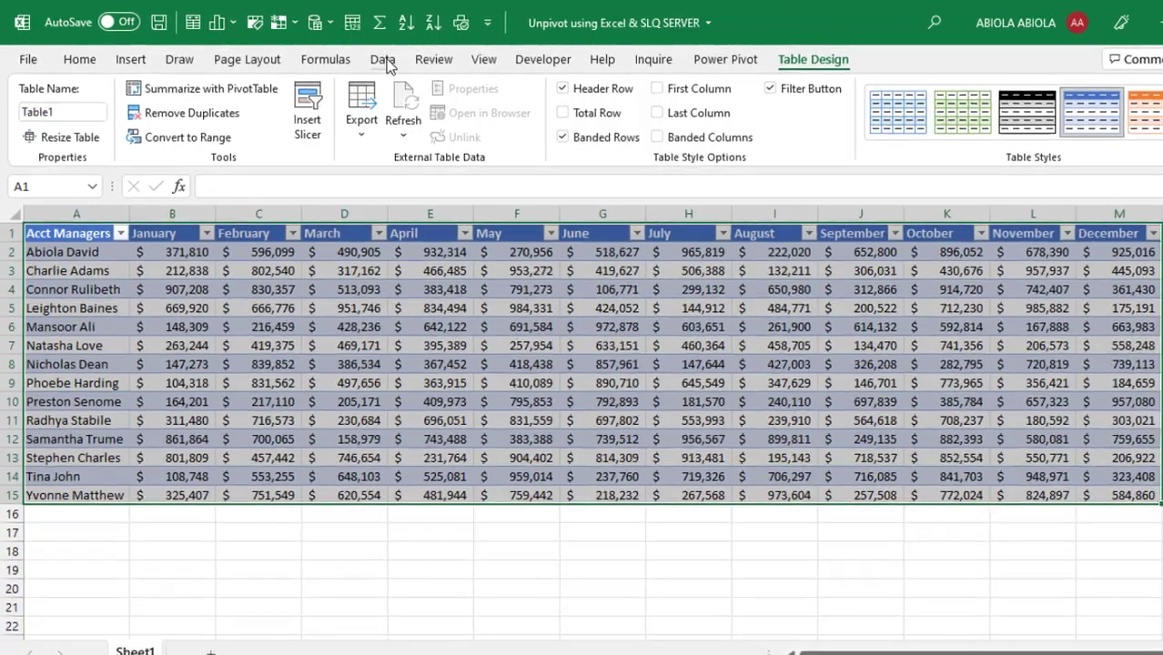
Load the sales table into the Power Query Editor as a new query
click(377, 59)
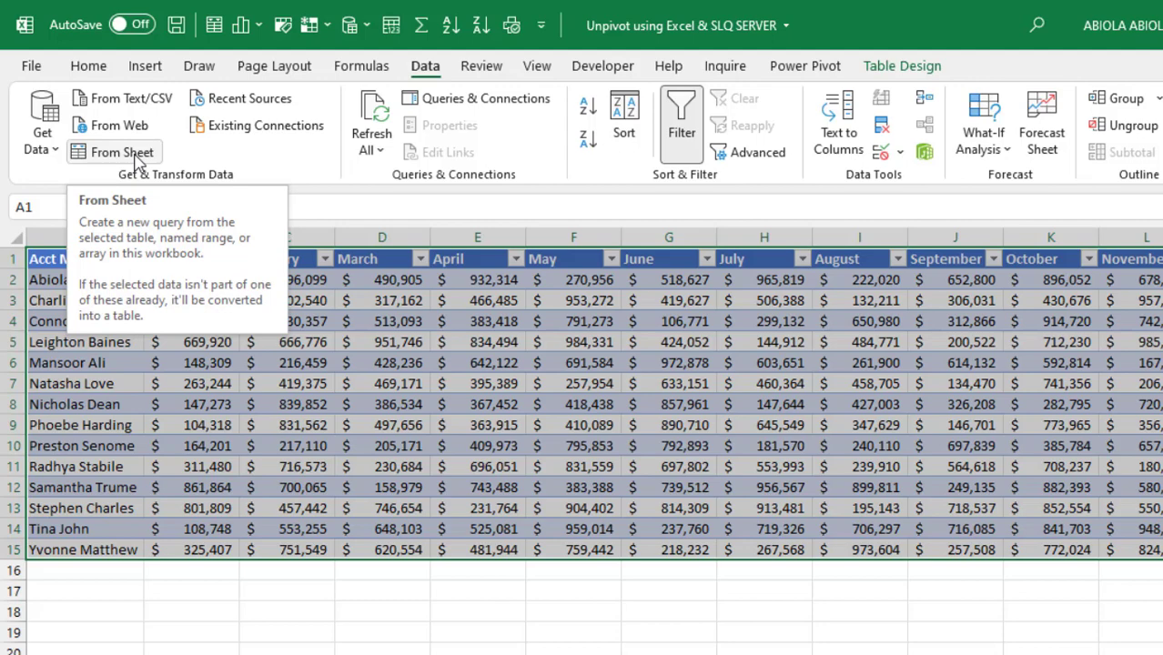
right_click(360, 301)
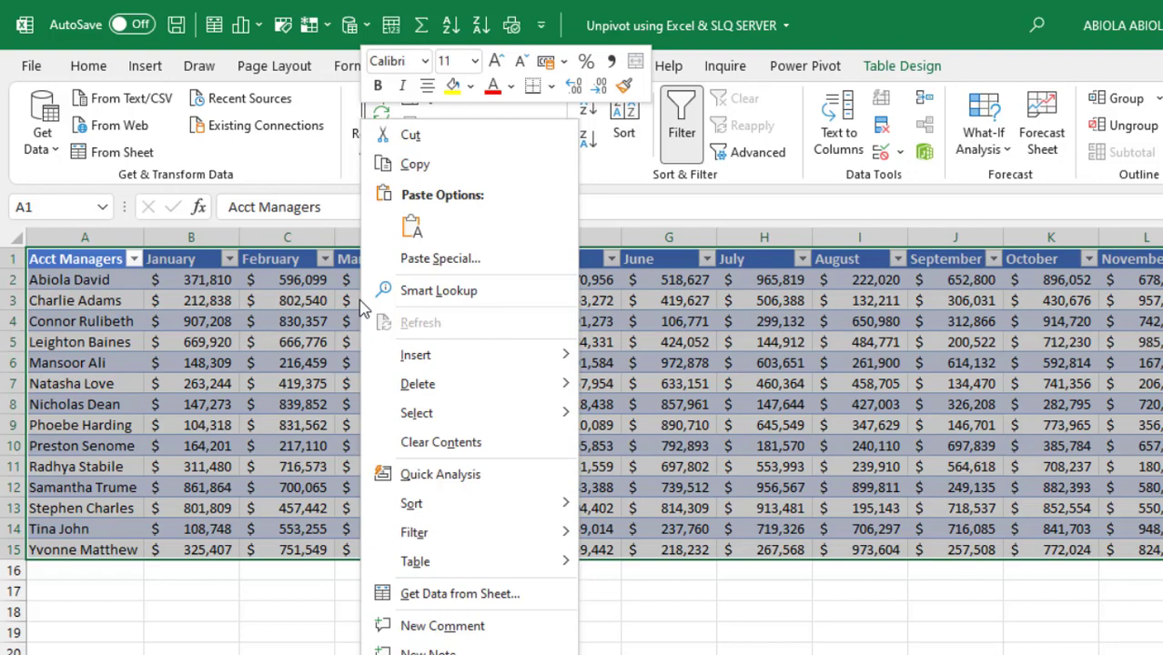
click(421, 597)
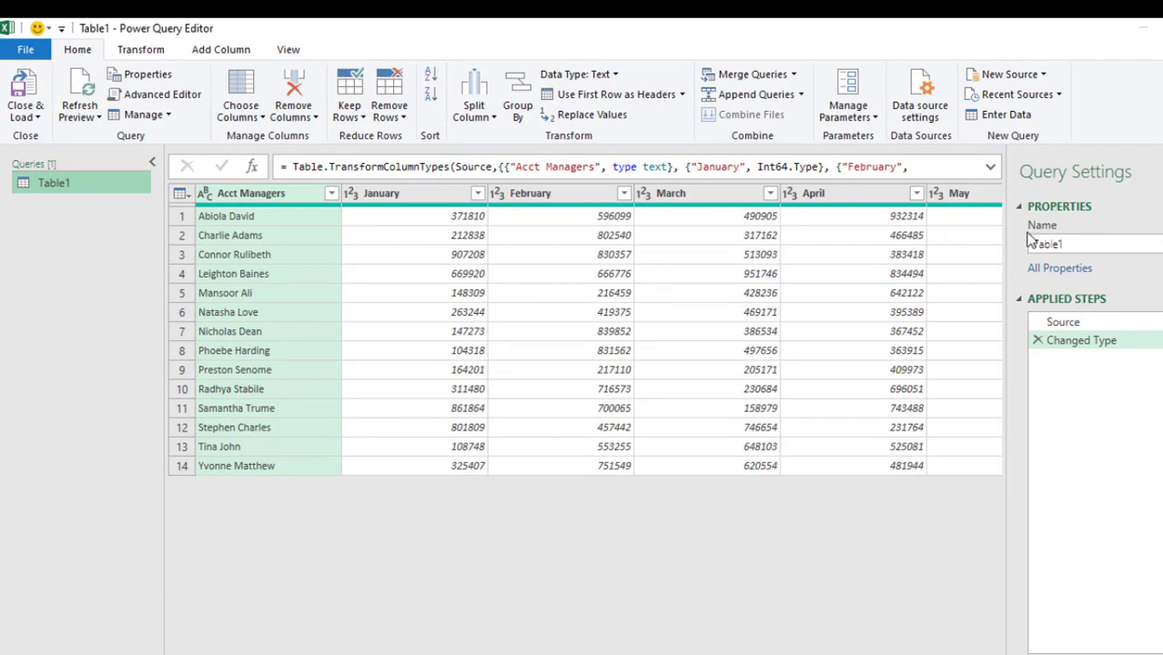
Rename the query as Sales_Data
click(1083, 244)
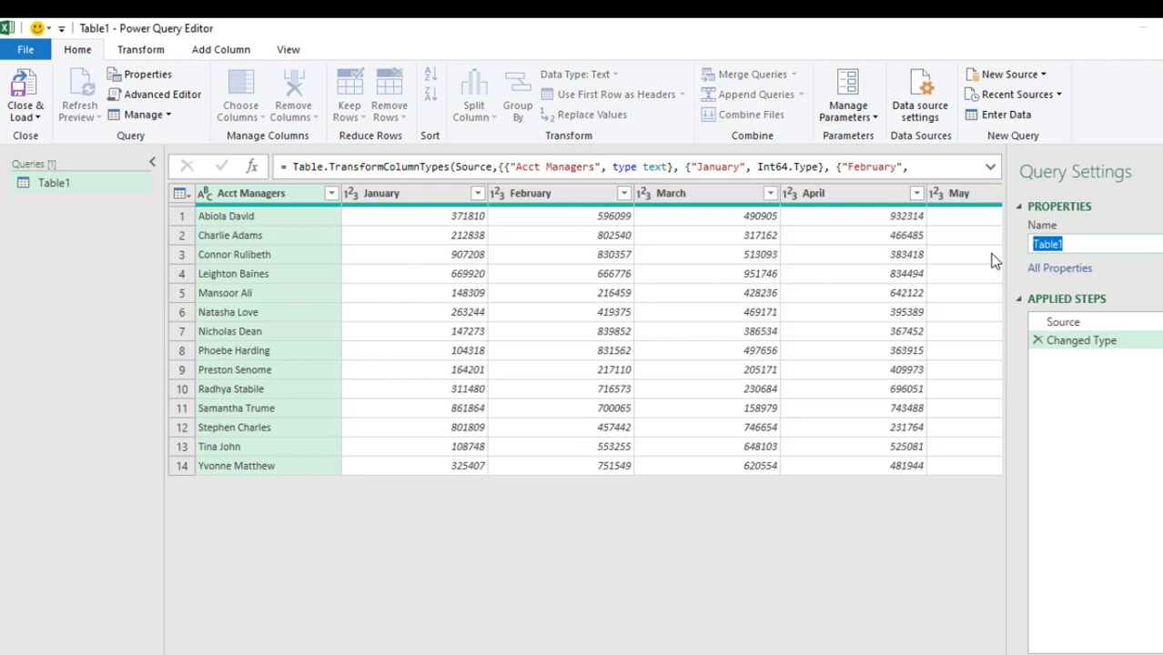
text(Sales_Data)
key(Return)
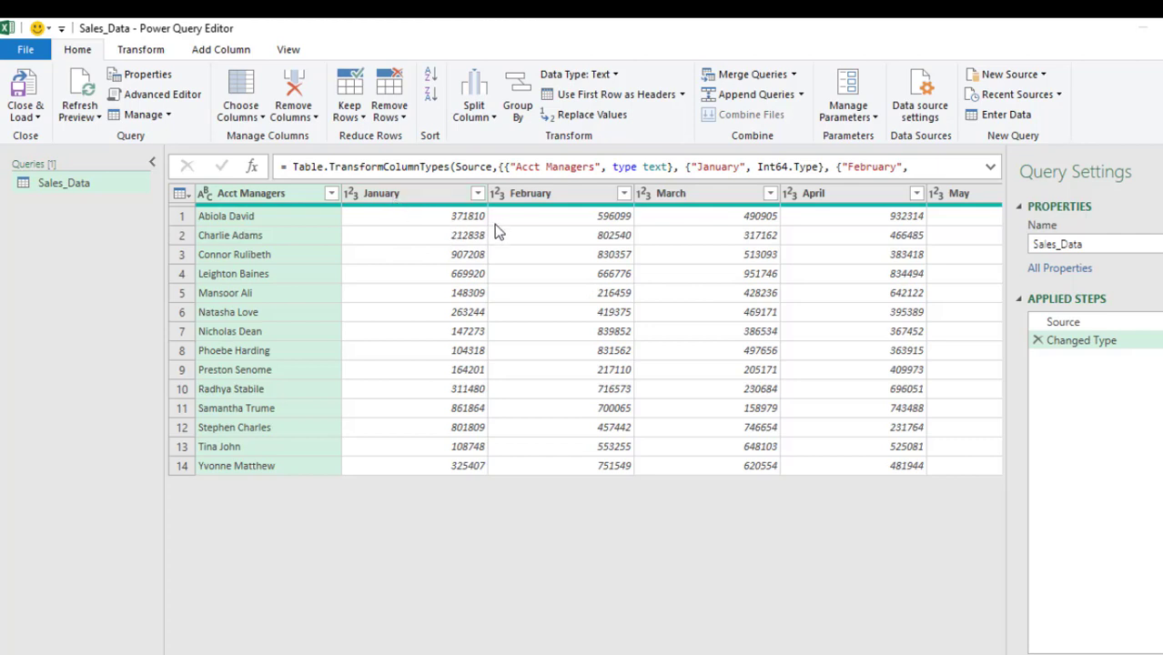
Unpivot all columns other than Acct Managers and rename the Attribute column to Month
right_click(261, 200)
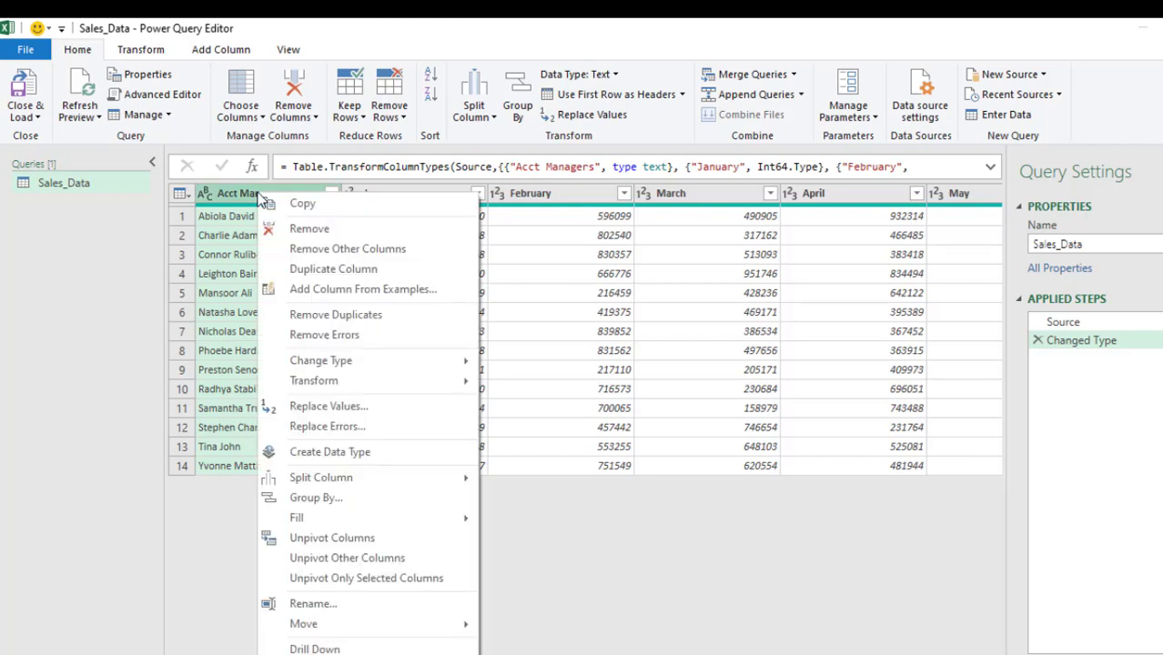
click(343, 563)
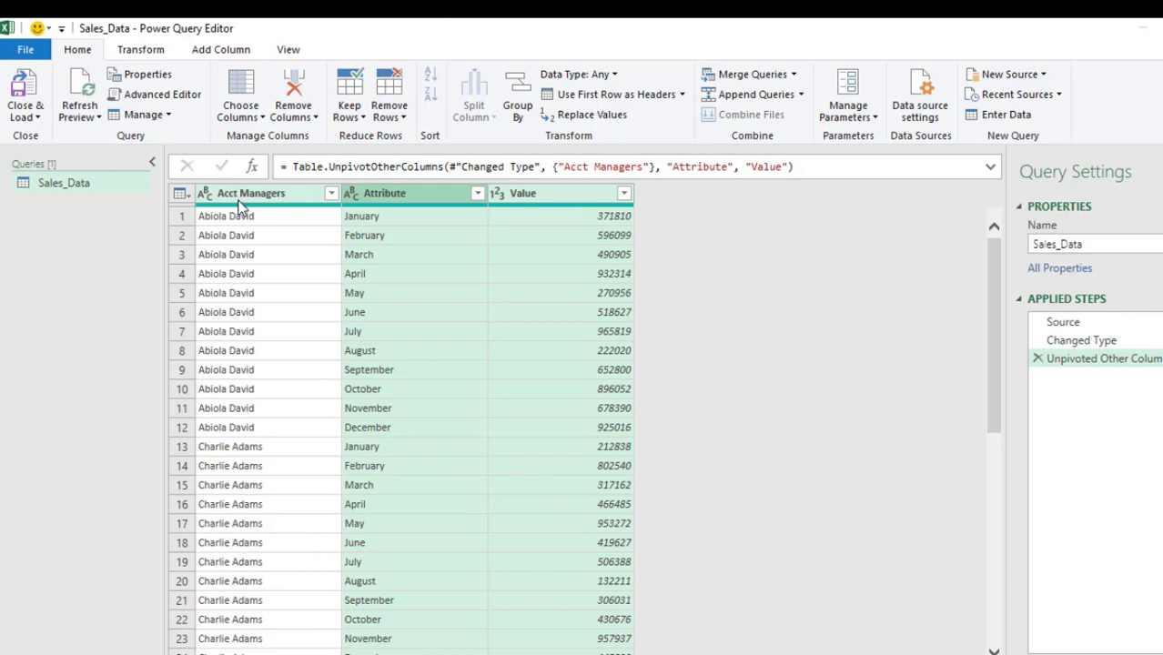
double_click(401, 195)
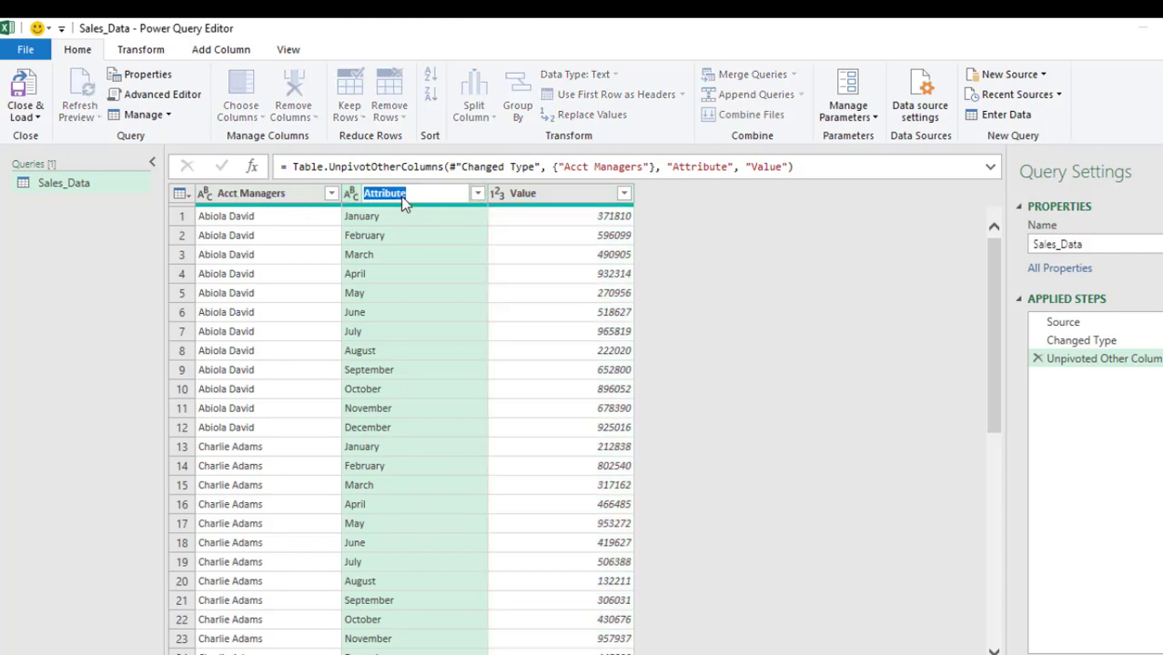
text(Month)
key(Return)
Rename the Value column to Sales Amount and set its data type to Currency
double_click(568, 192)
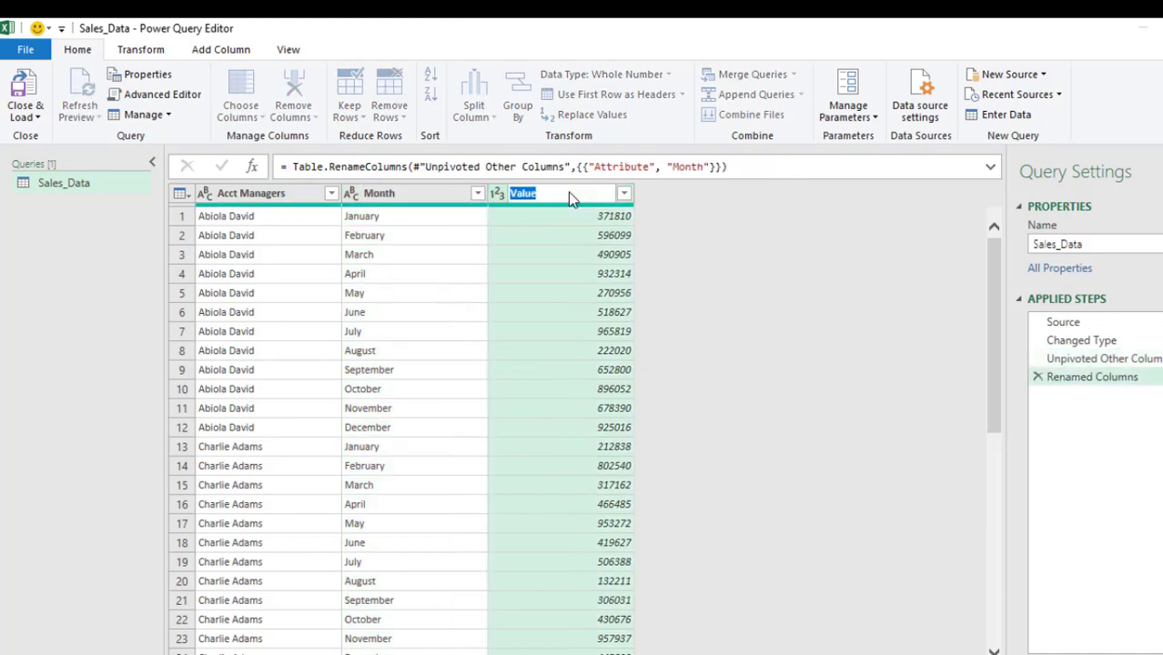
text(Sales Amount)
key(Return)
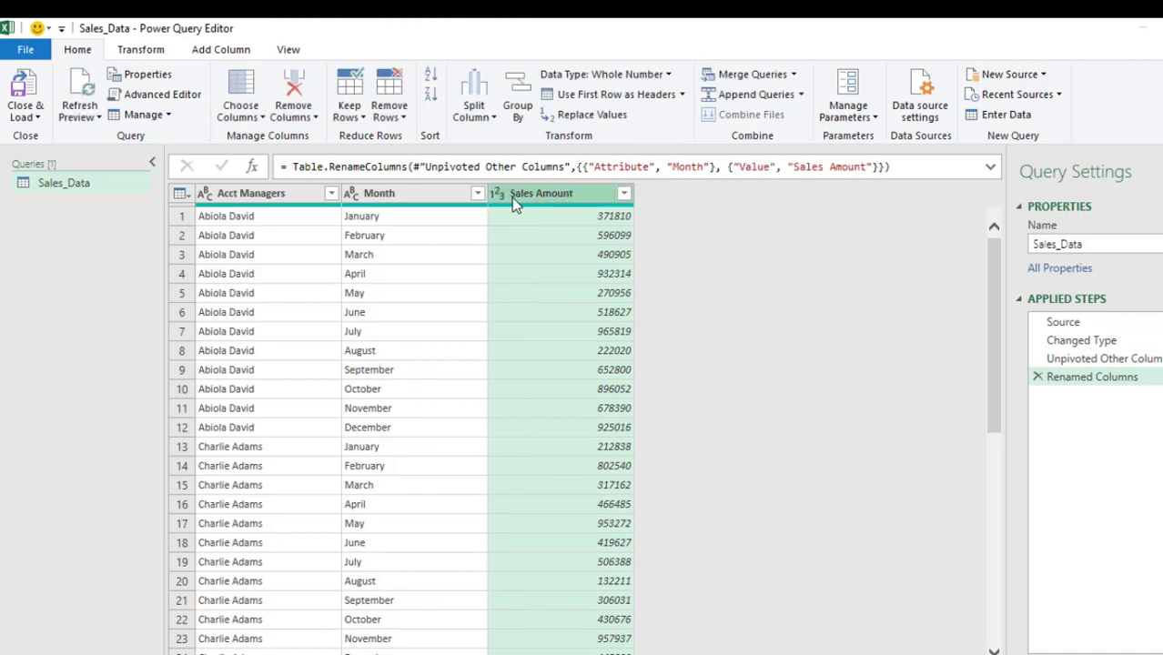
click(501, 196)
click(519, 231)
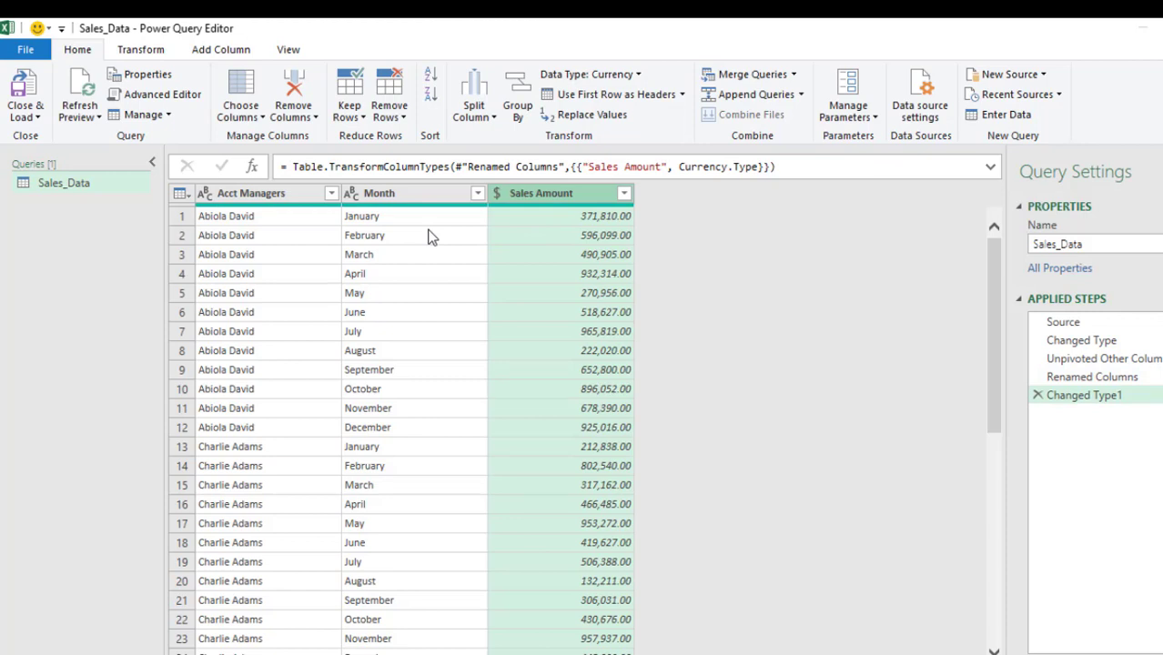
Close the query editor and load the unpivoted data as a table on a new worksheet
click(25, 114)
click(61, 156)
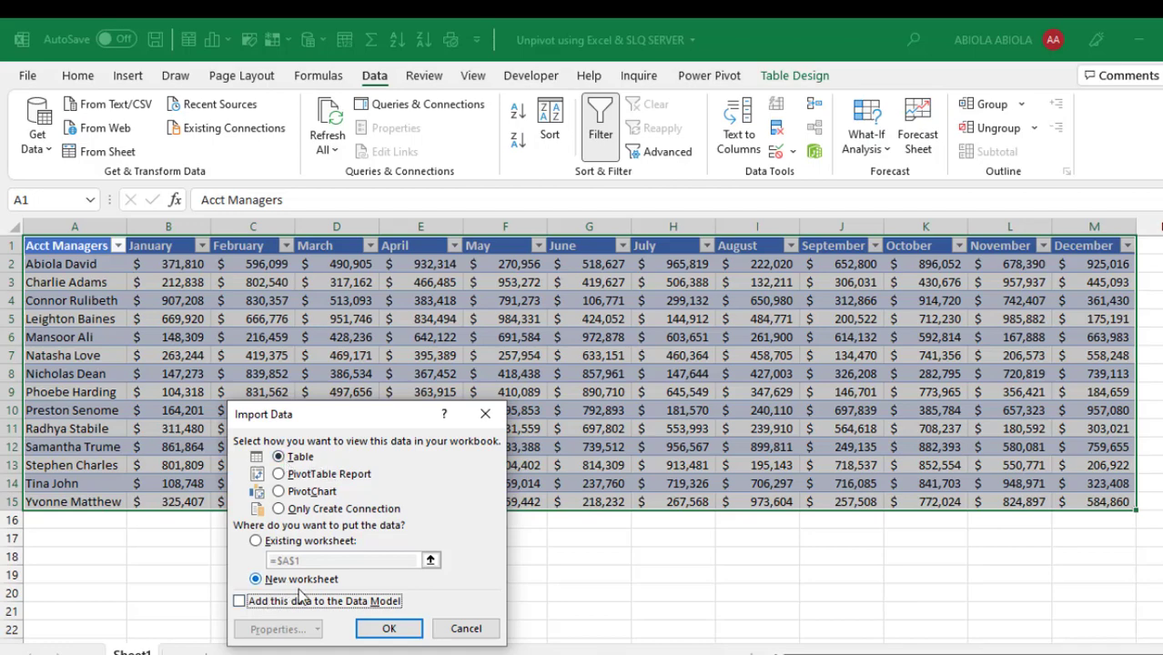
click(389, 629)
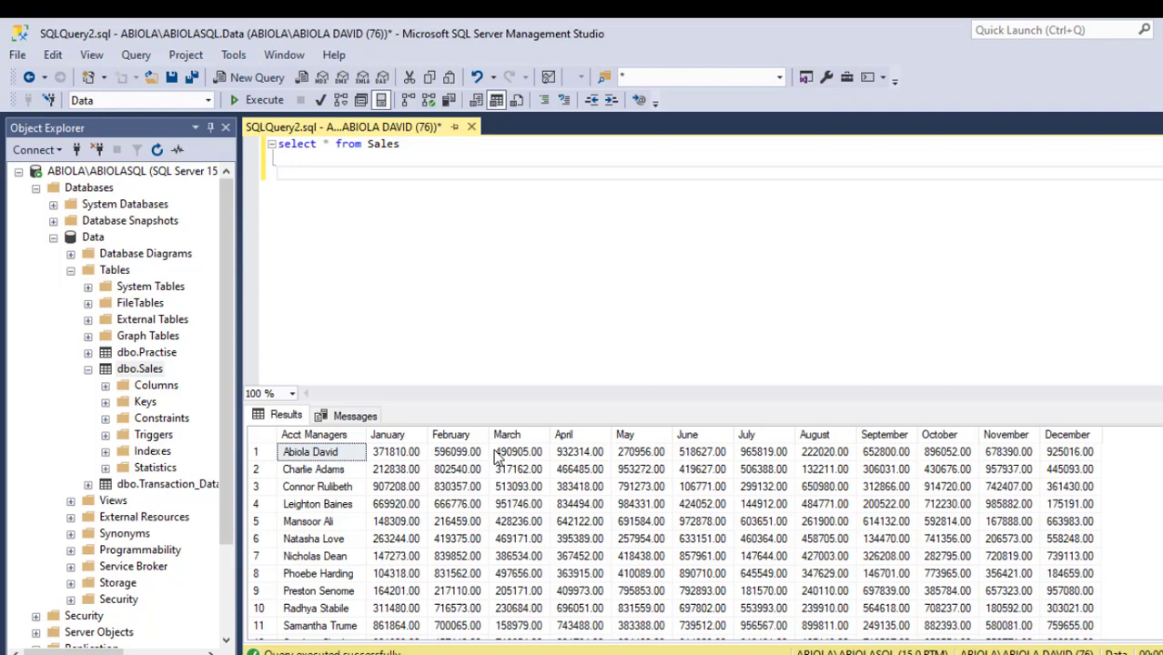
In SQL Server Management Studio, start a second select statement below the existing query with [Acct Managers] as its first column
key(Return)
text(se)
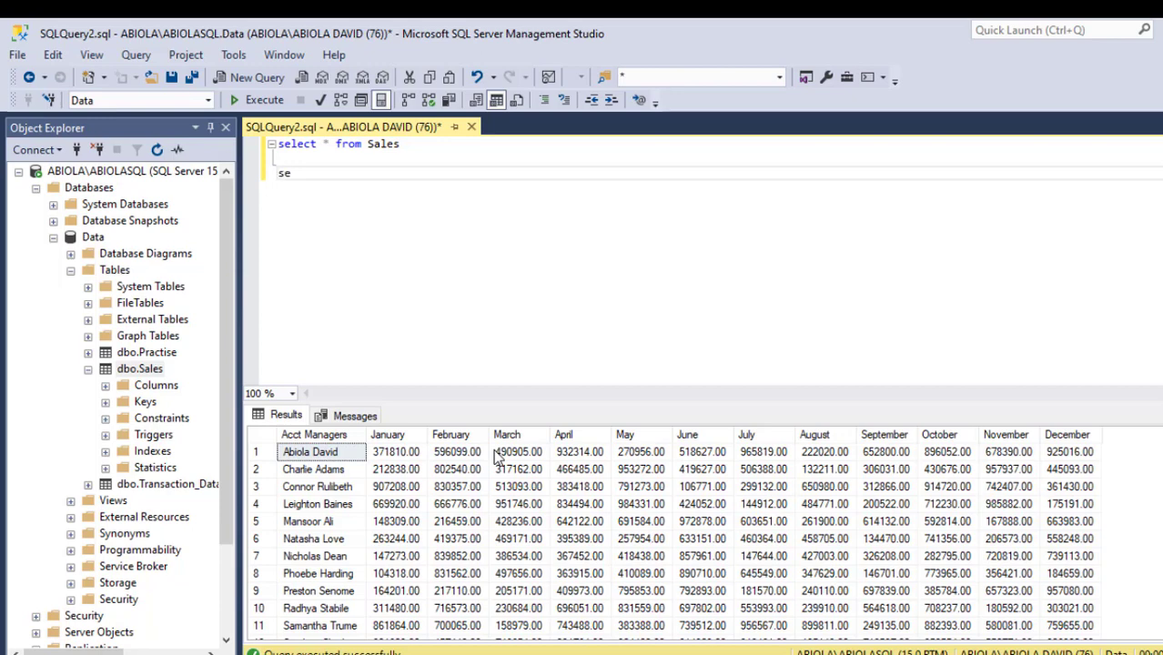
text(lect)
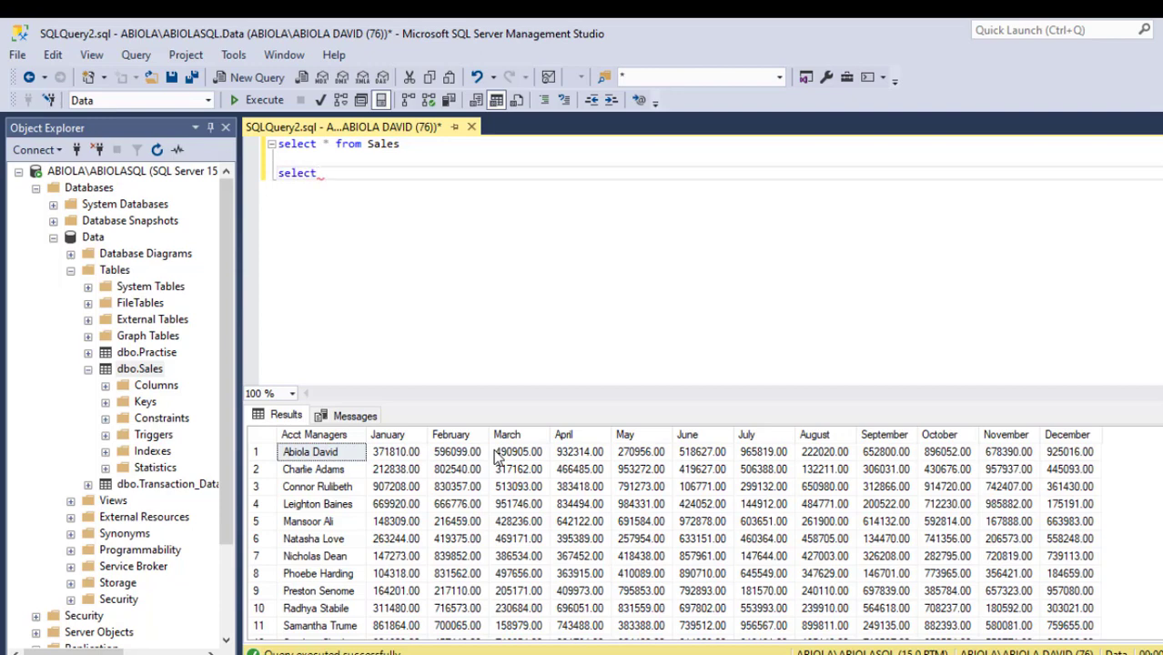
text( [)
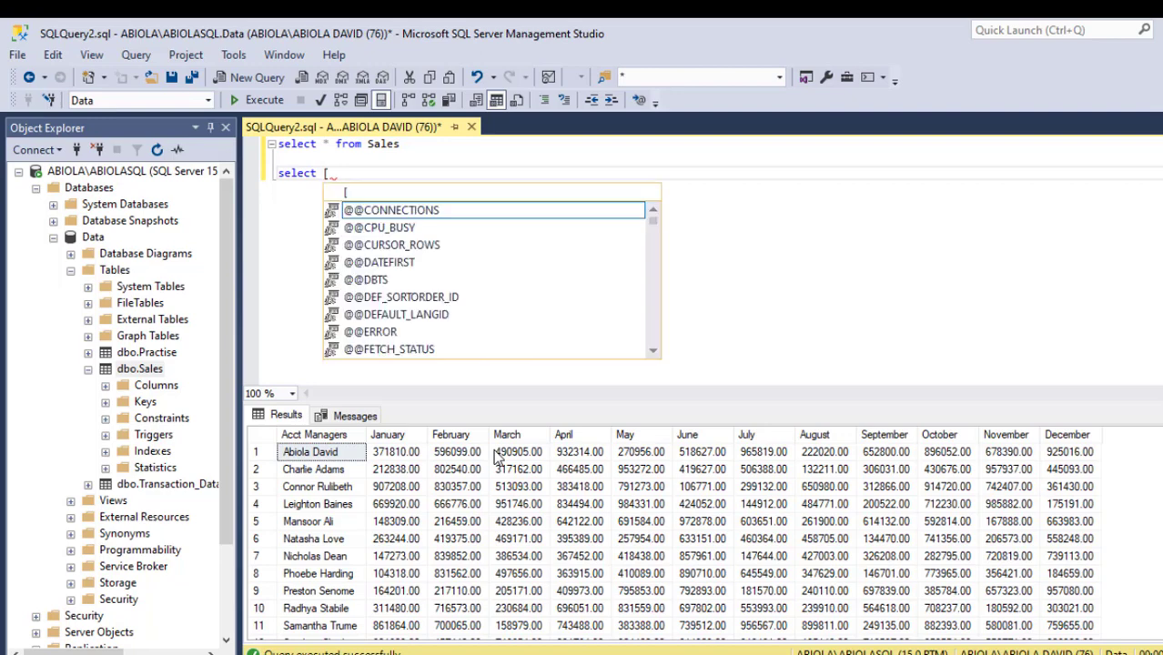
text(A)
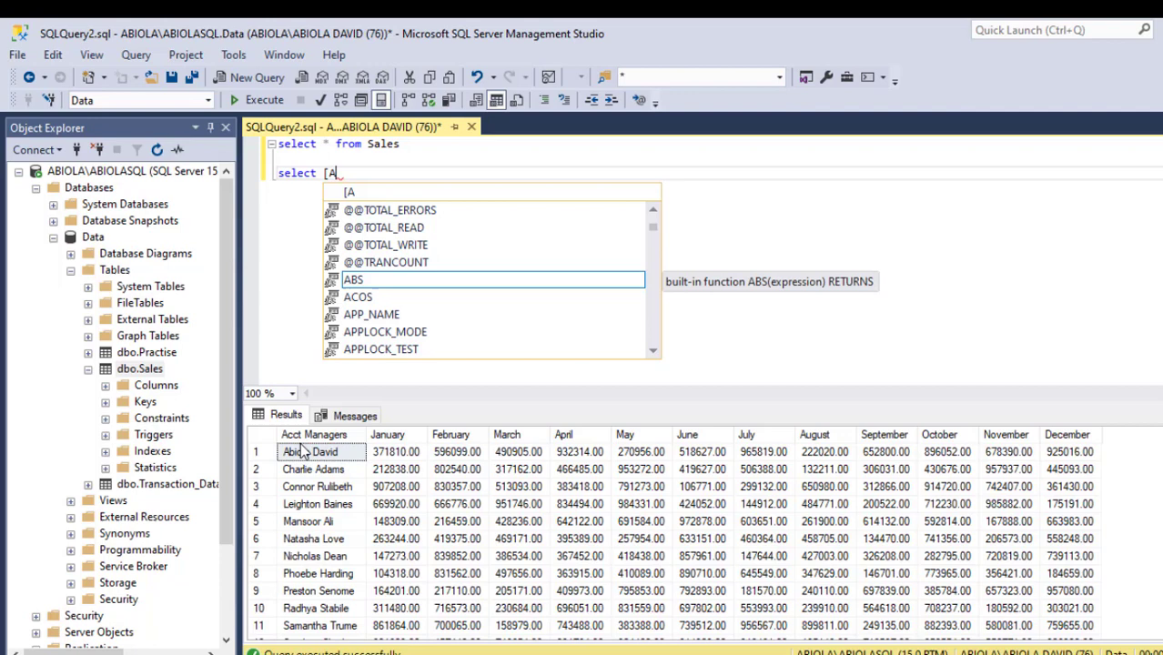
text(cct )
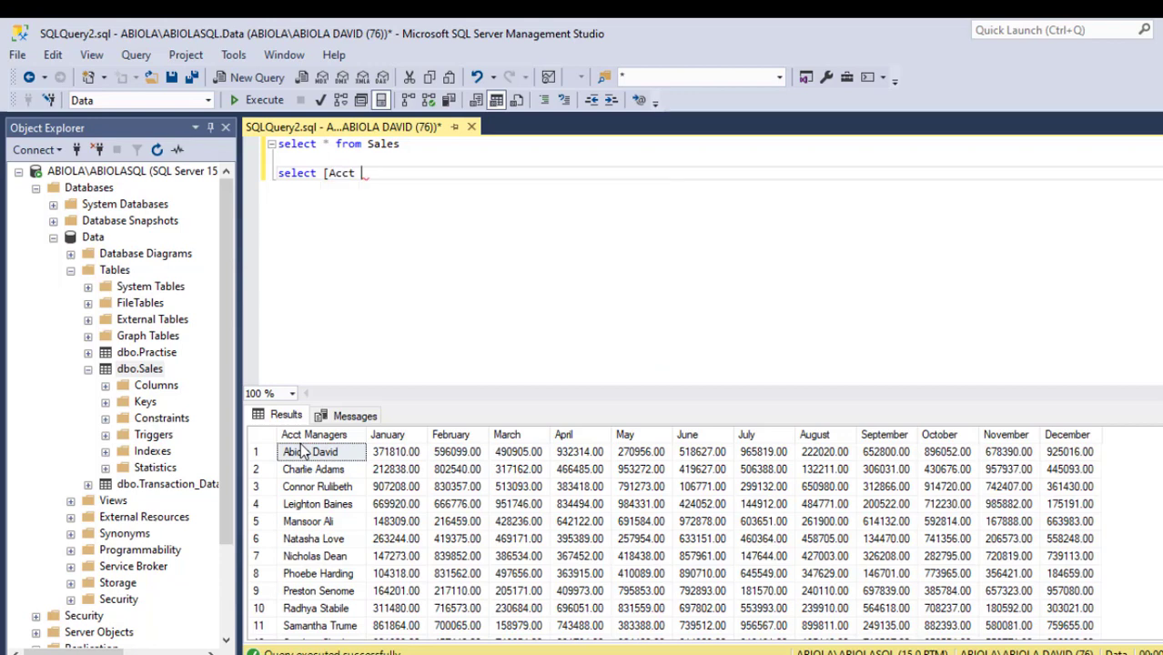
text(Managers])
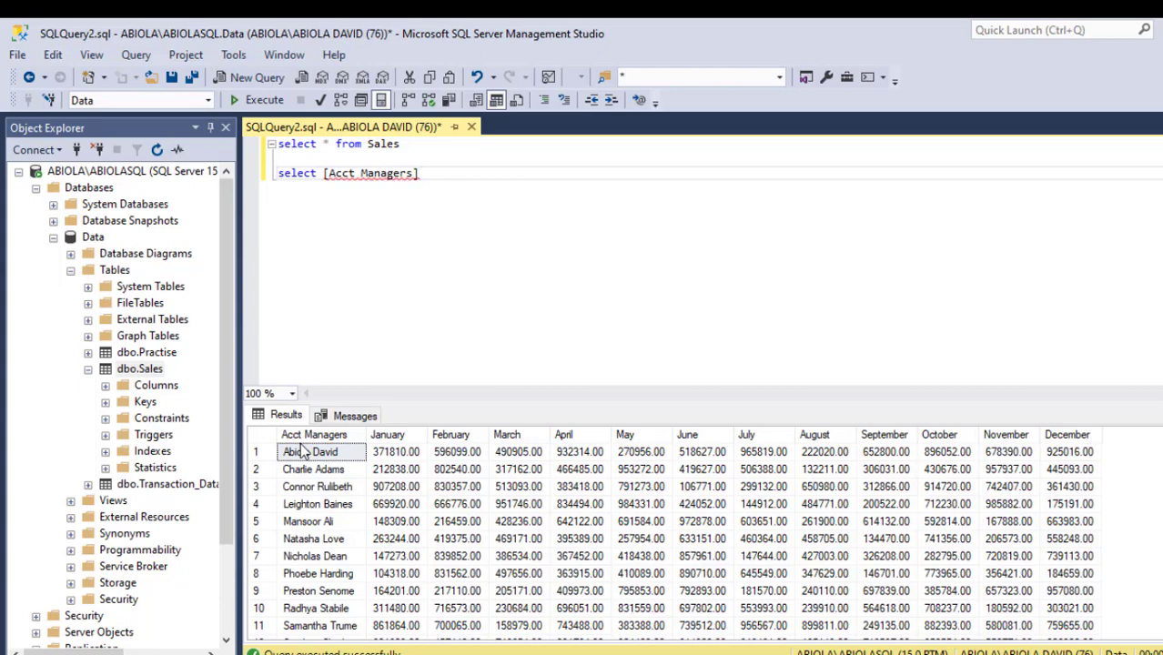
text(,)
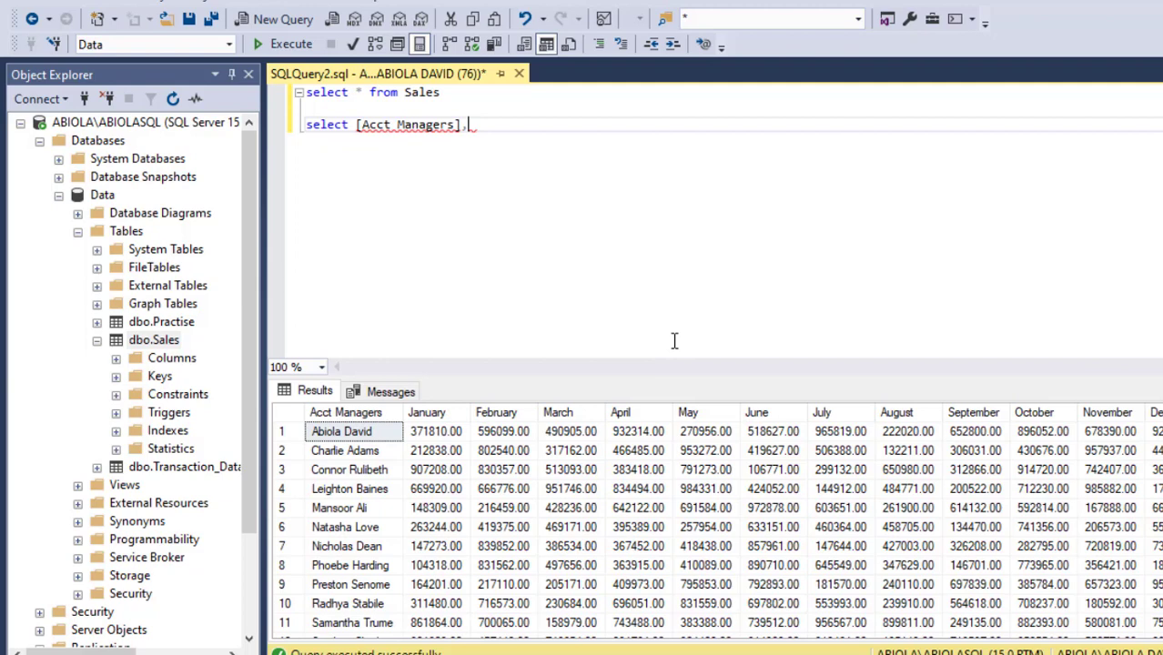
Add the columns January, February, March, April, May and June after [Acct Managers] in the second select statement
text(Janu)
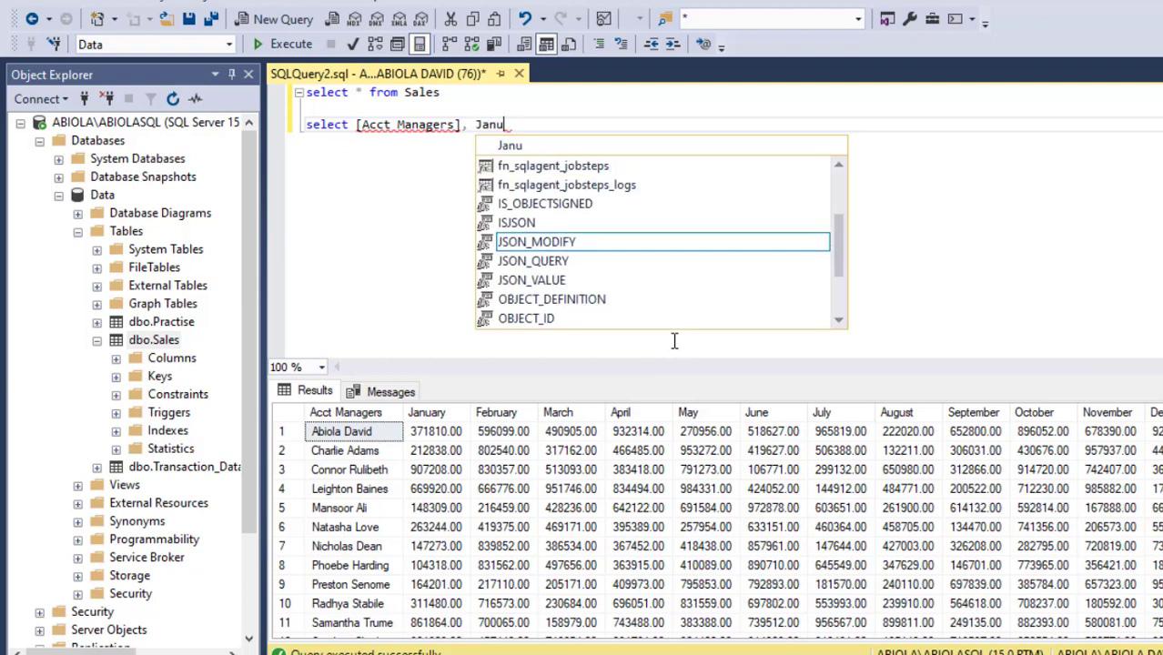
text(ary)
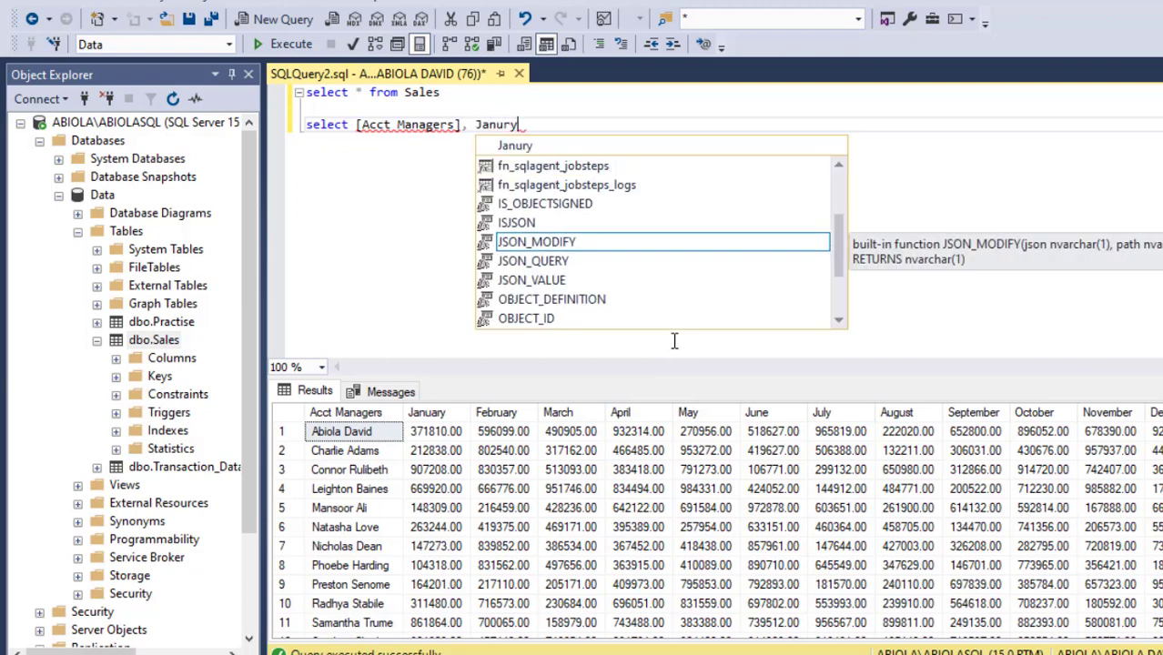
text(, )
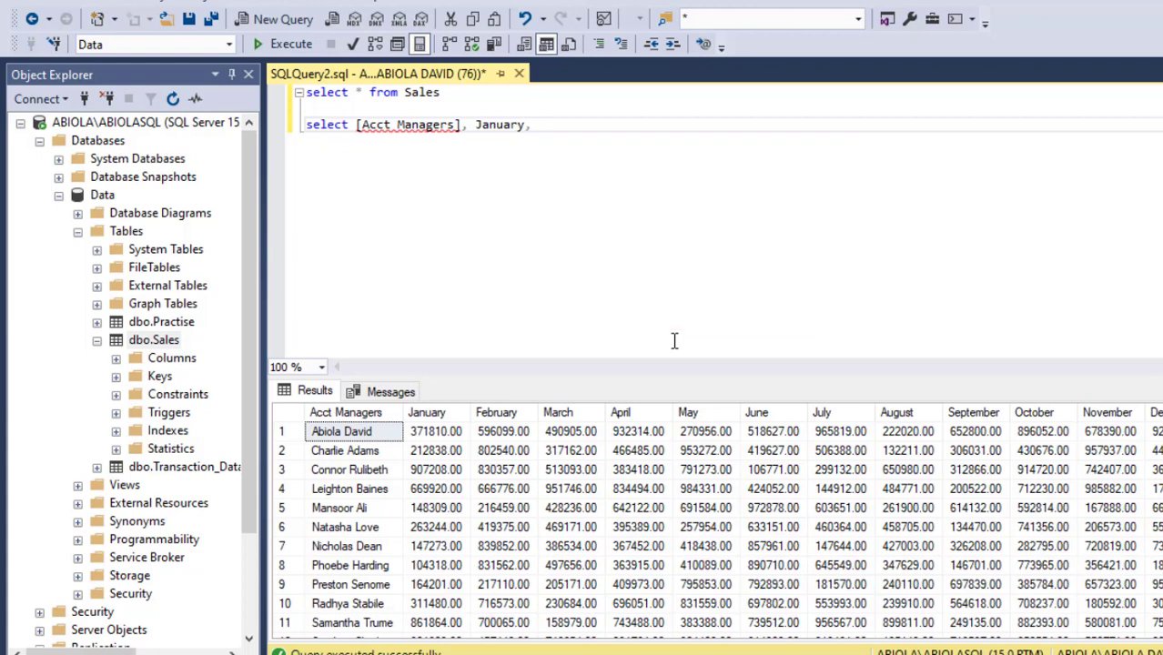
text(February)
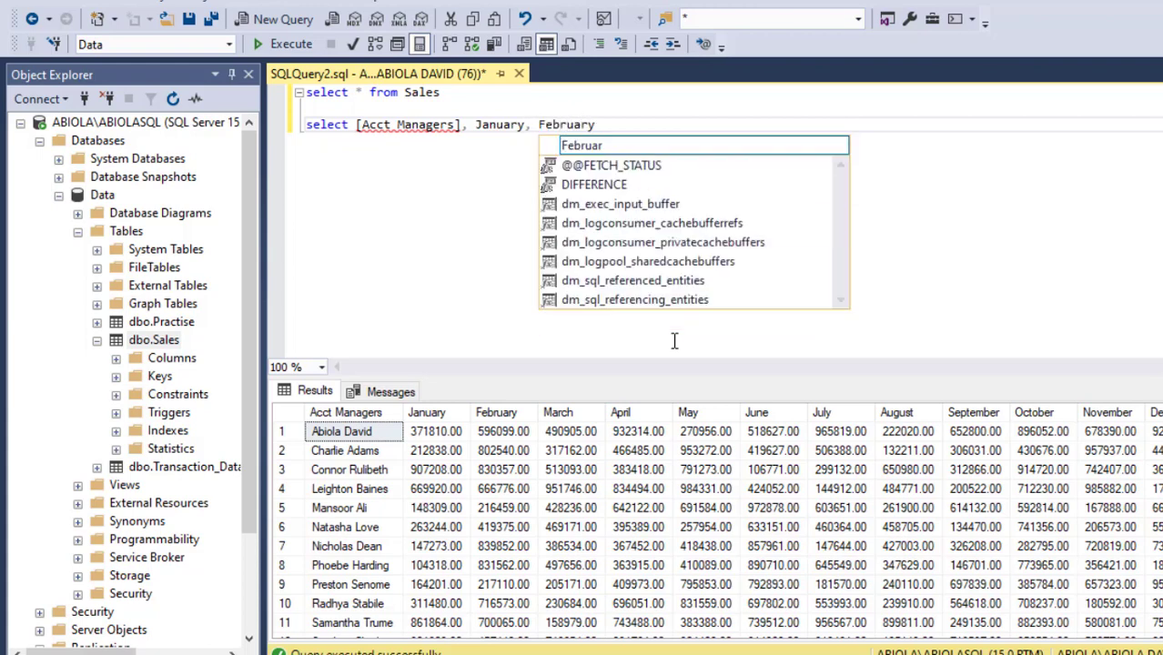
text(, Marc)
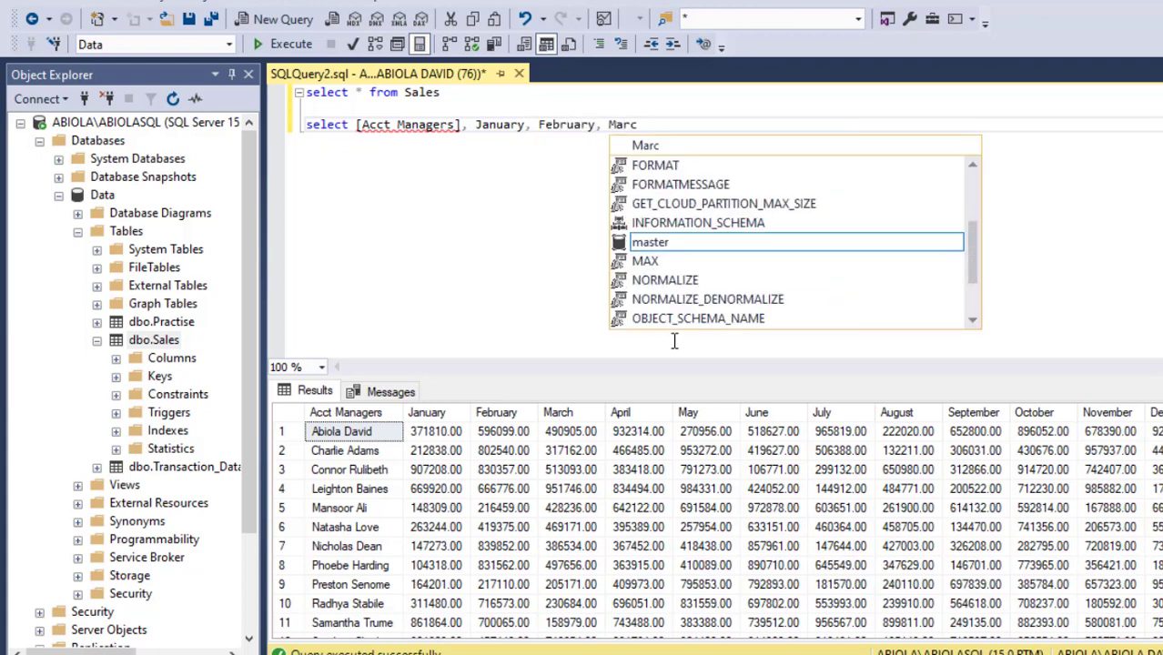
text(h, Ap)
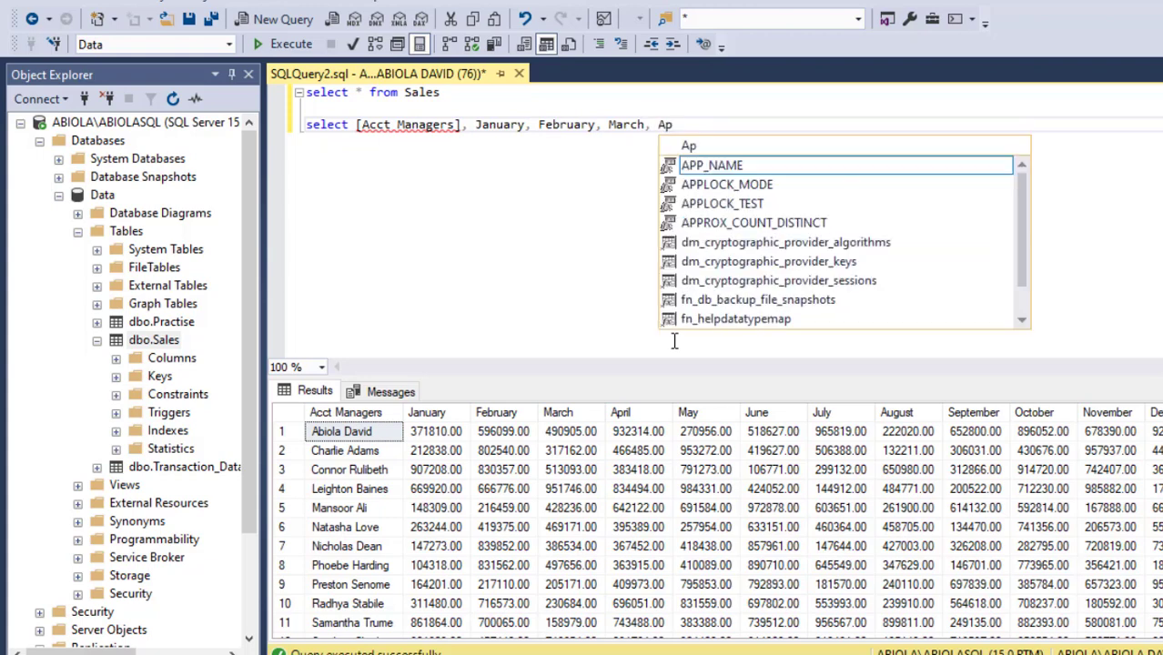
text(ril, Ma)
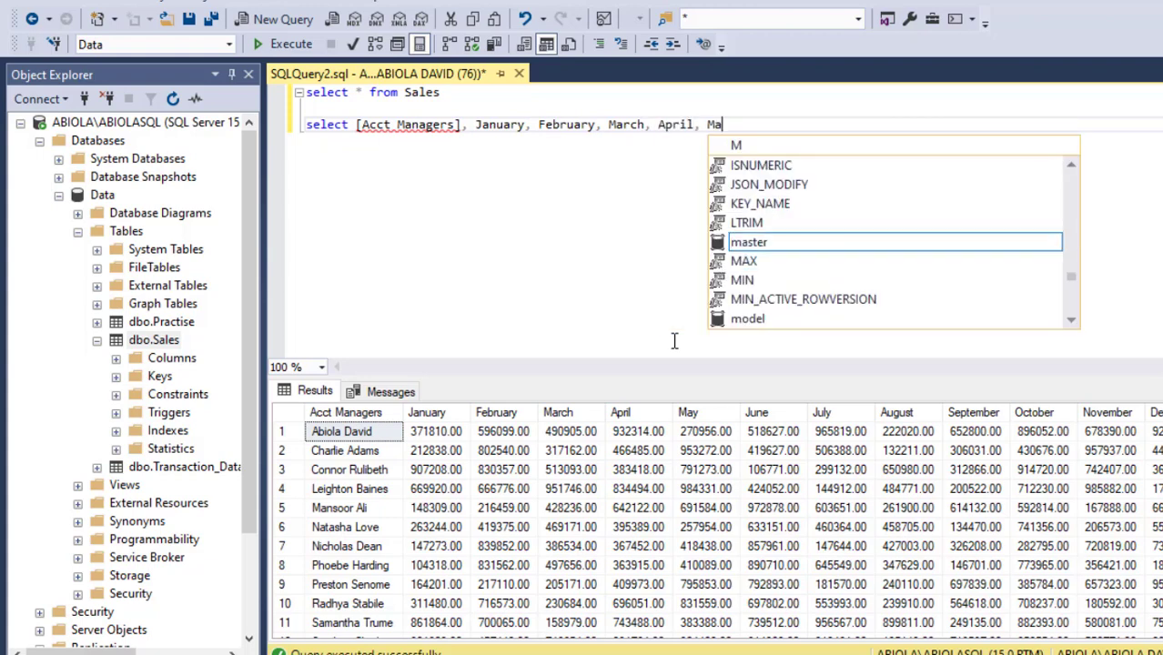
text(y, Ju)
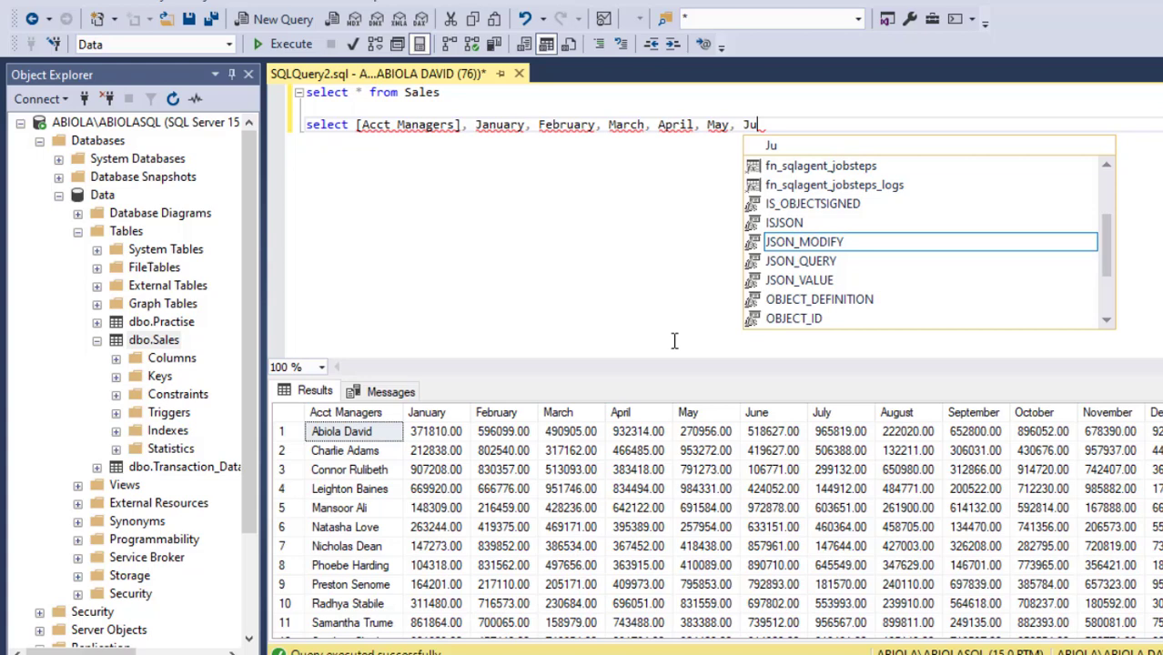
text(ne,)
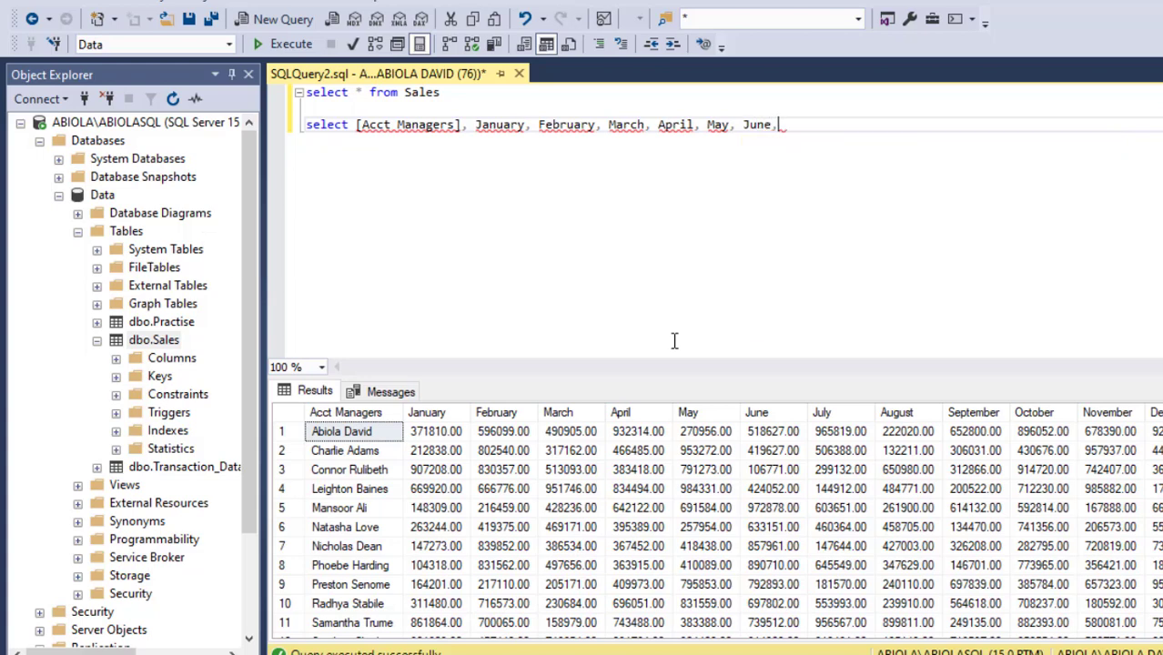
Continue the column list on a new line with July, August, September, October, November and December
key(Return)
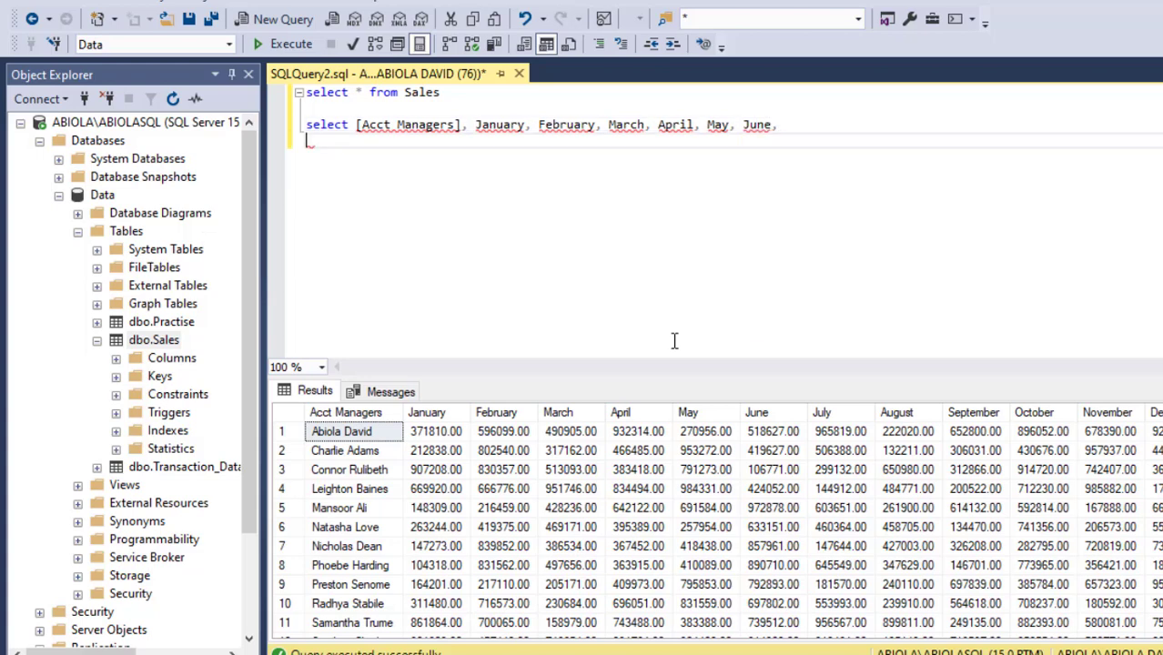
text(Jul)
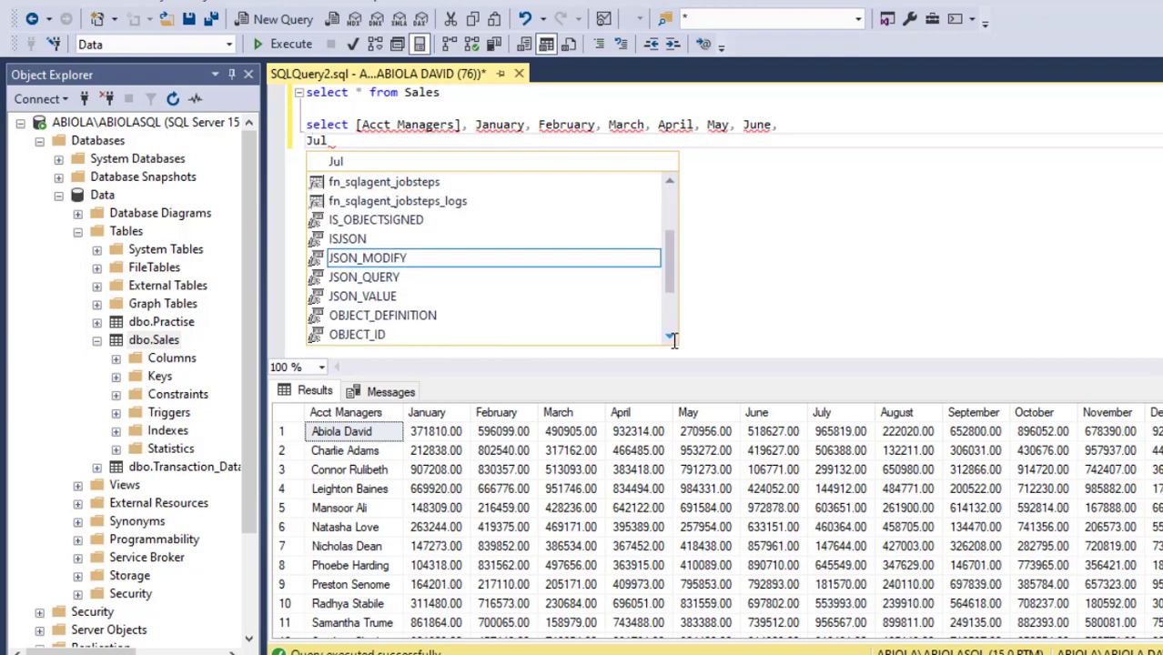
text(y, Agus)
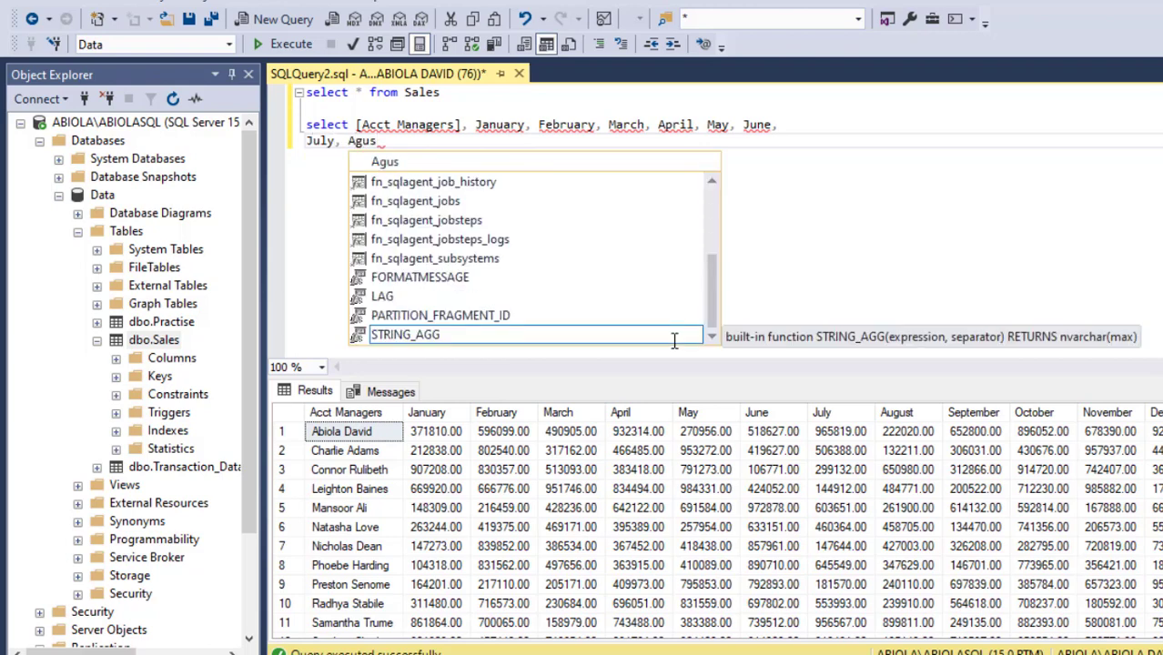
key(BackSpace)
key(BackSpace)
key(BackSpace)
text(u)
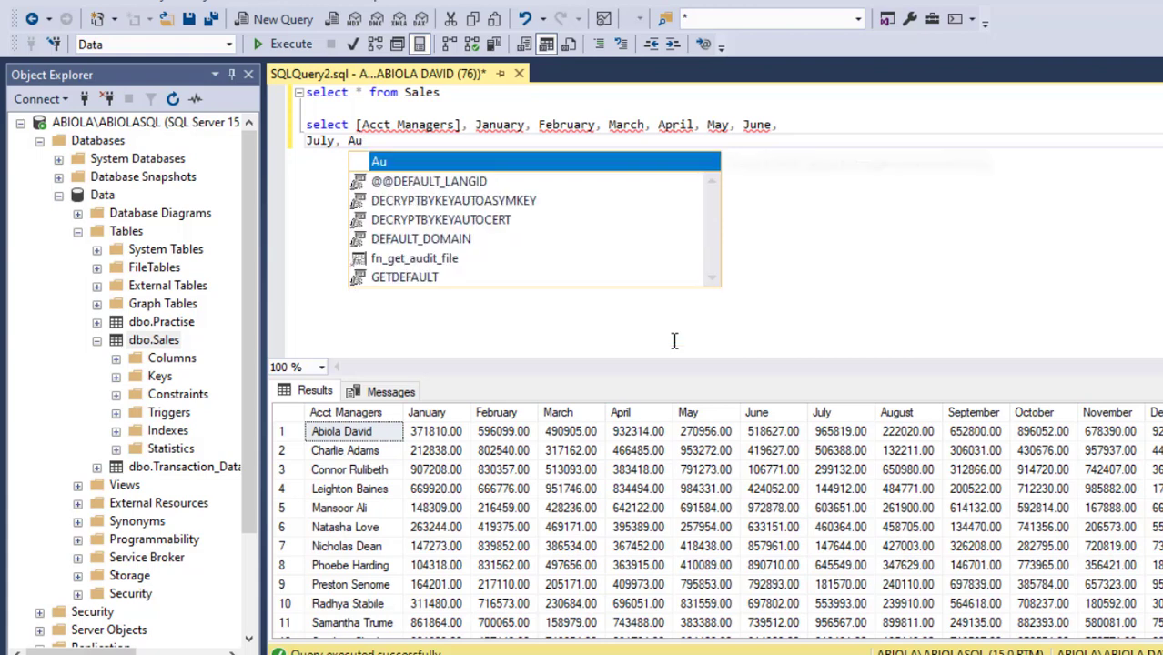
text(gust, St)
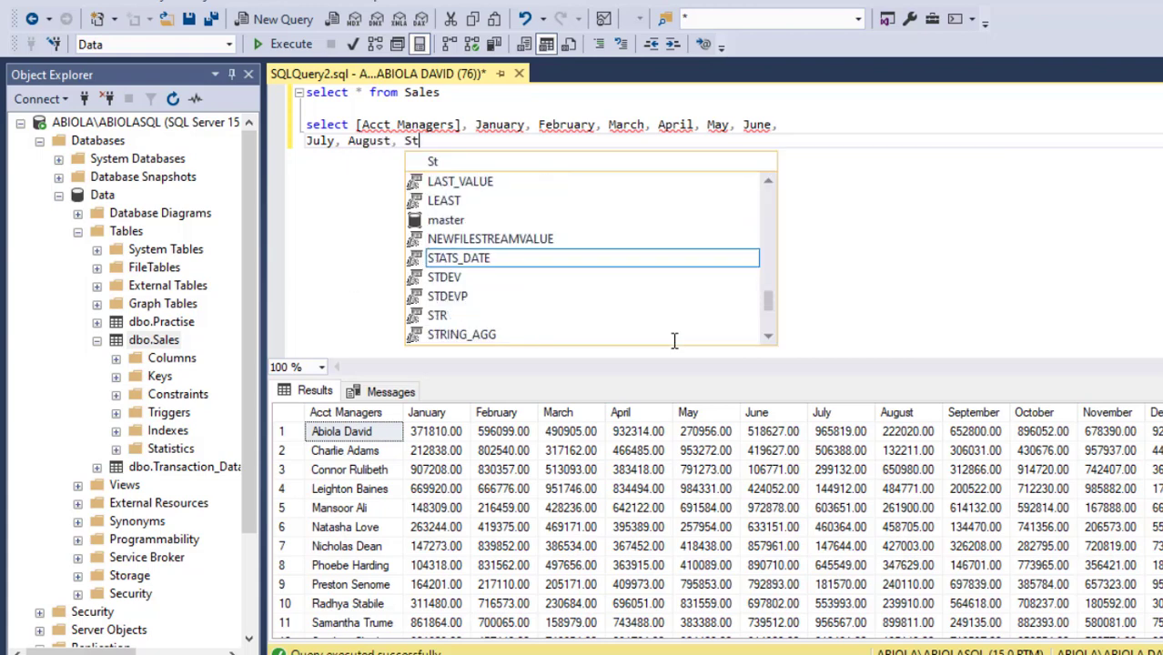
key(BackSpace)
text(epte)
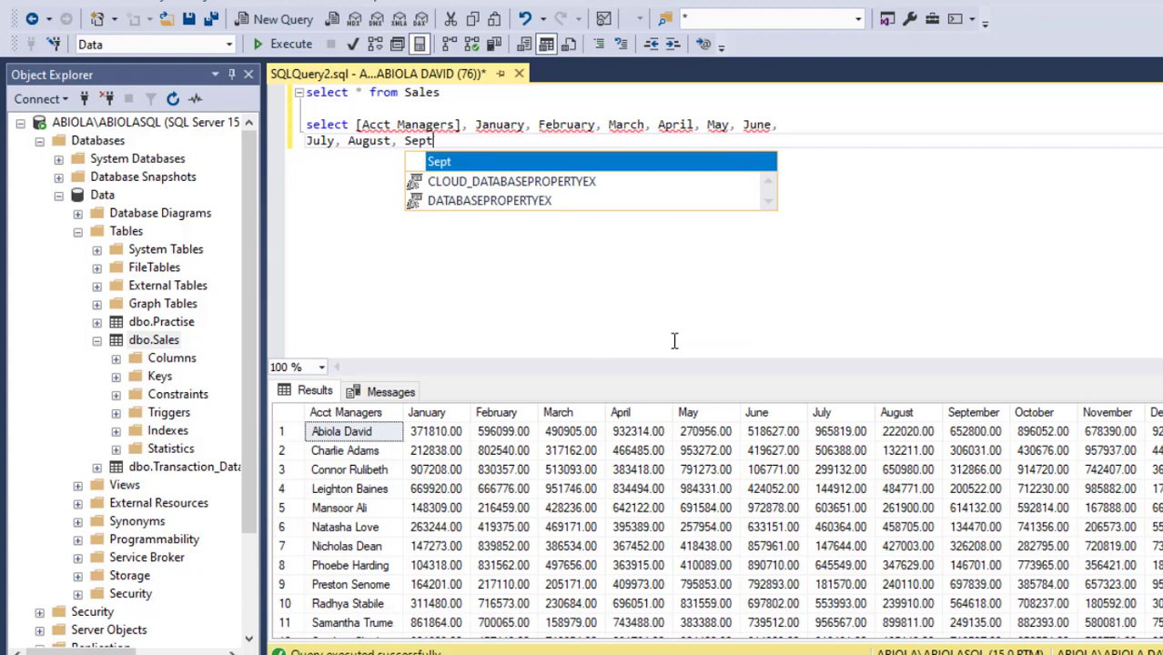
text(mber,)
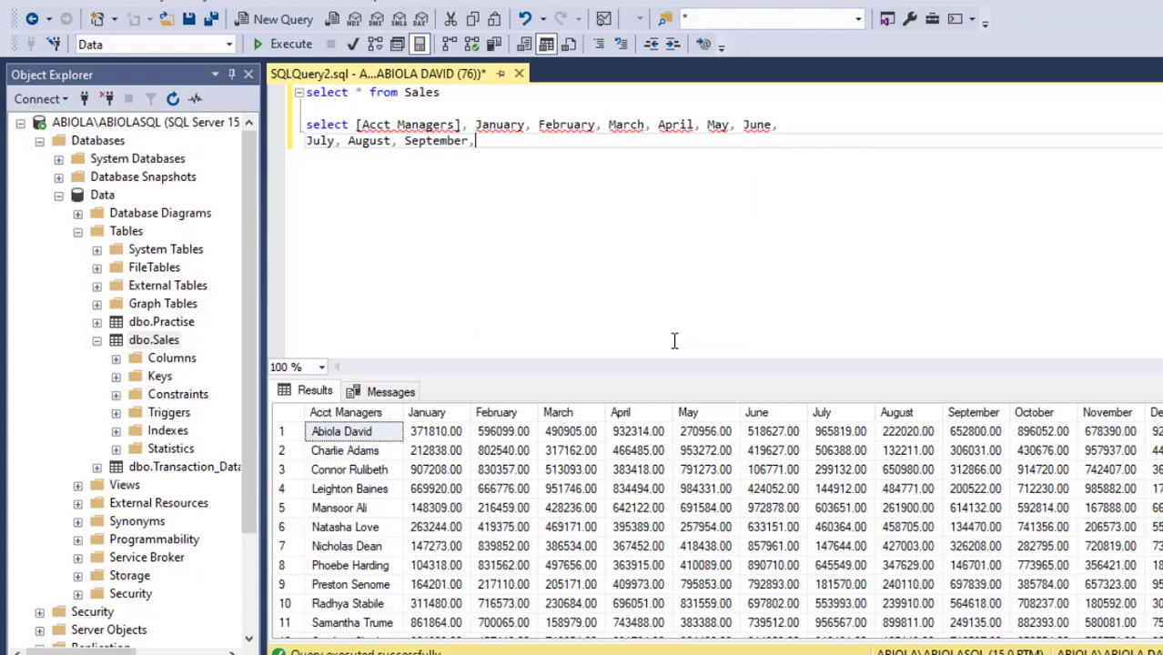
text( October, Nove,ber)
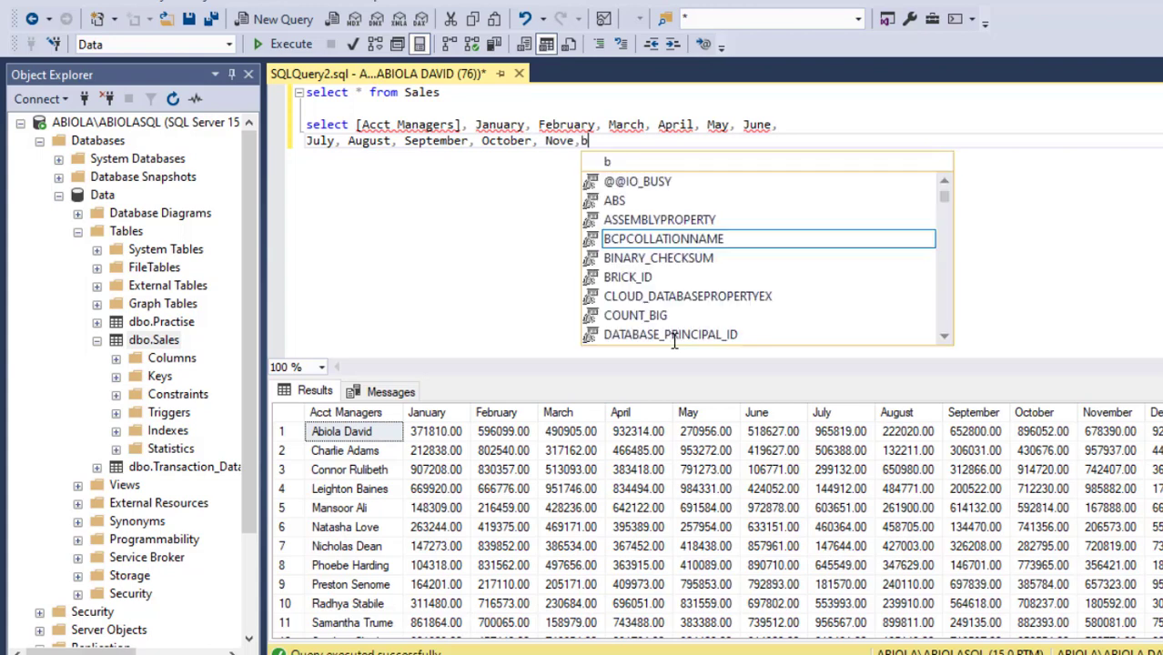
key(BackSpace)
key(BackSpace)
key(BackSpace)
key(BackSpace)
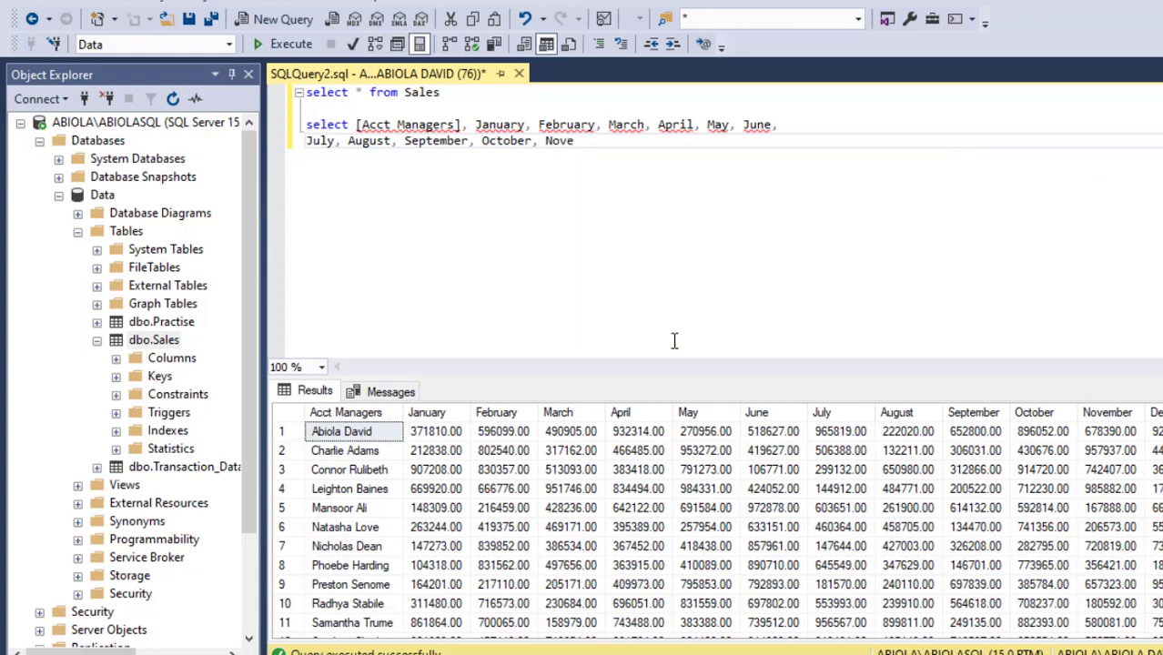
text(mber, Decem)
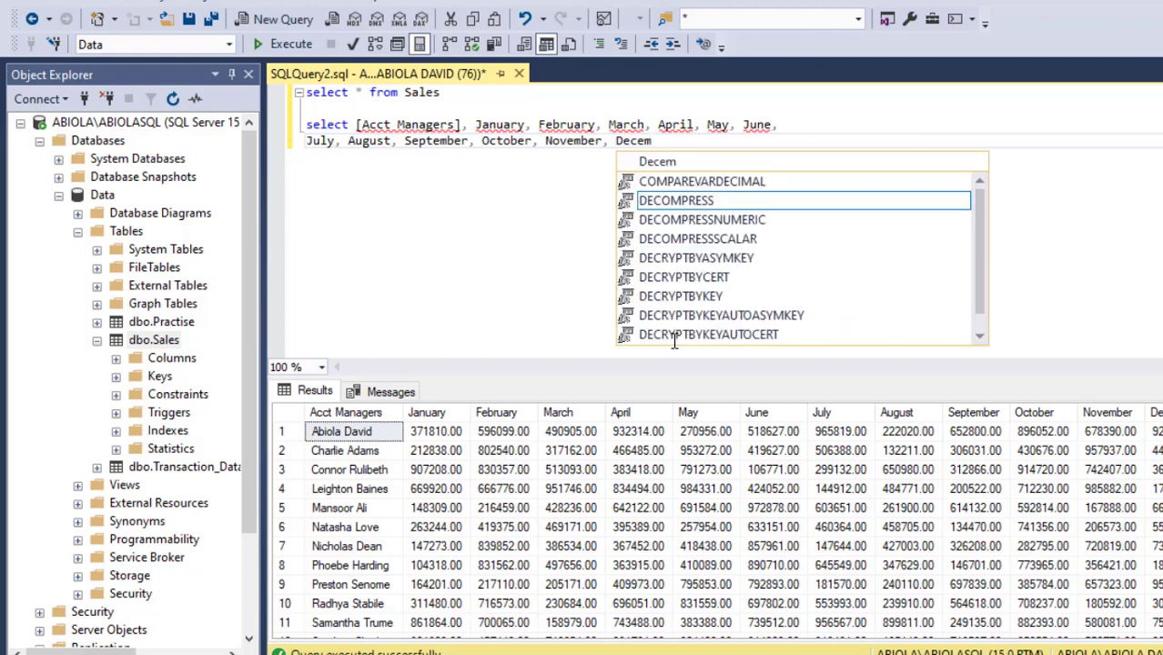
text(ber)
key(Escape)
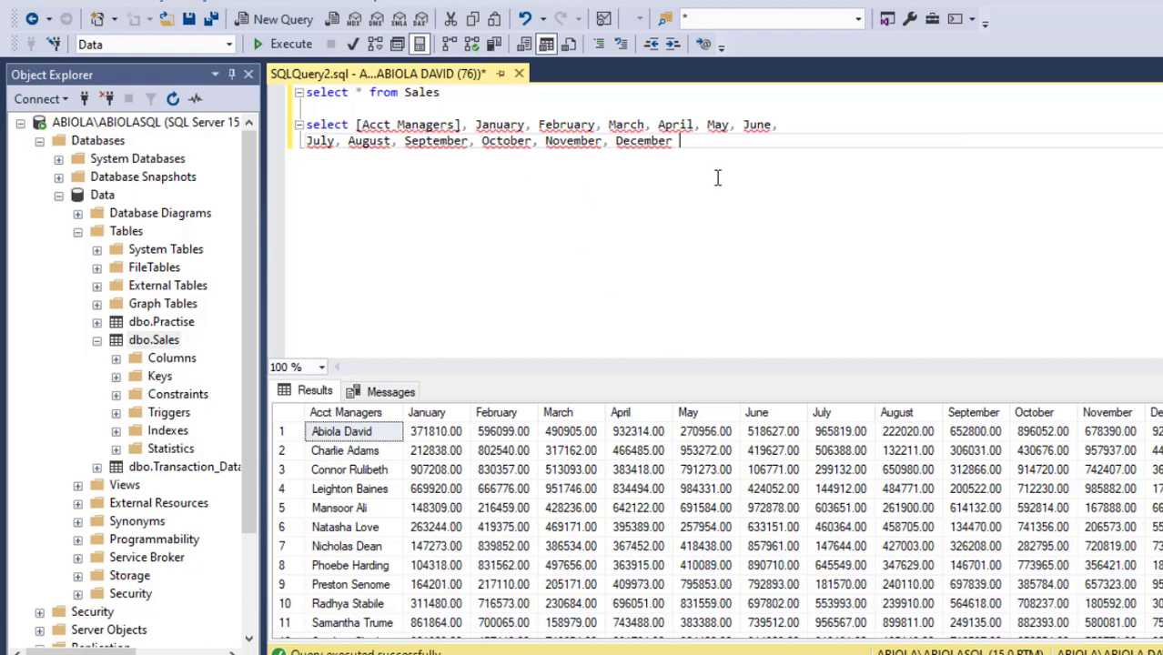
Complete the second select statement with from Sales and enclose the whole statement in parentheses as a subquery
text(from sales)
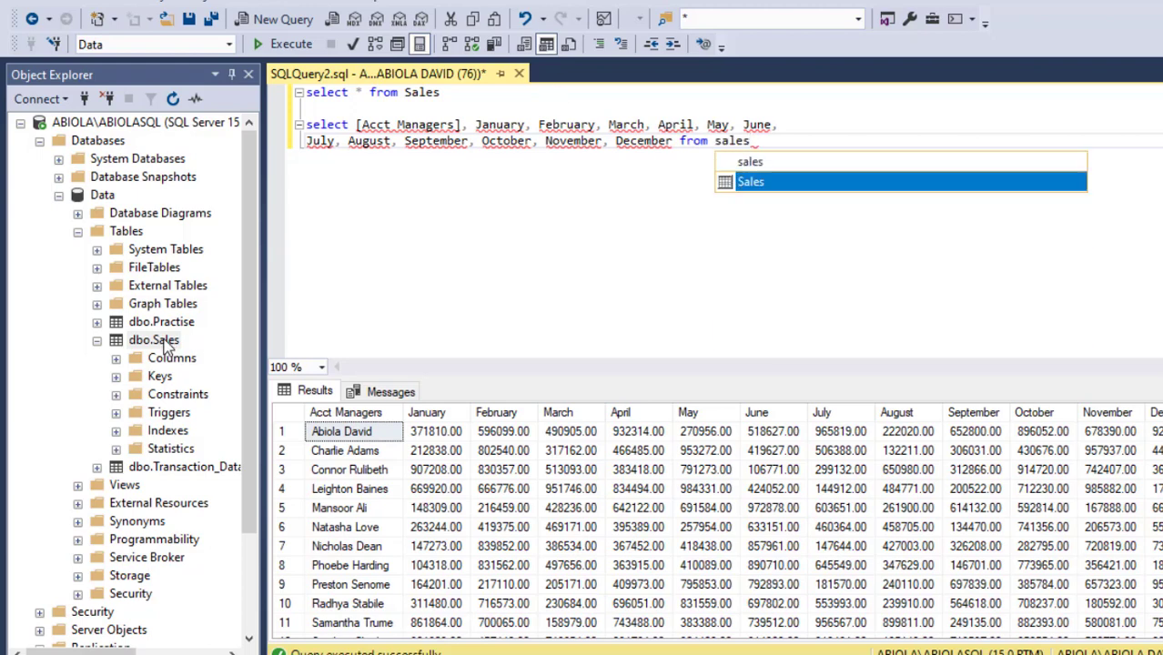
key(Tab)
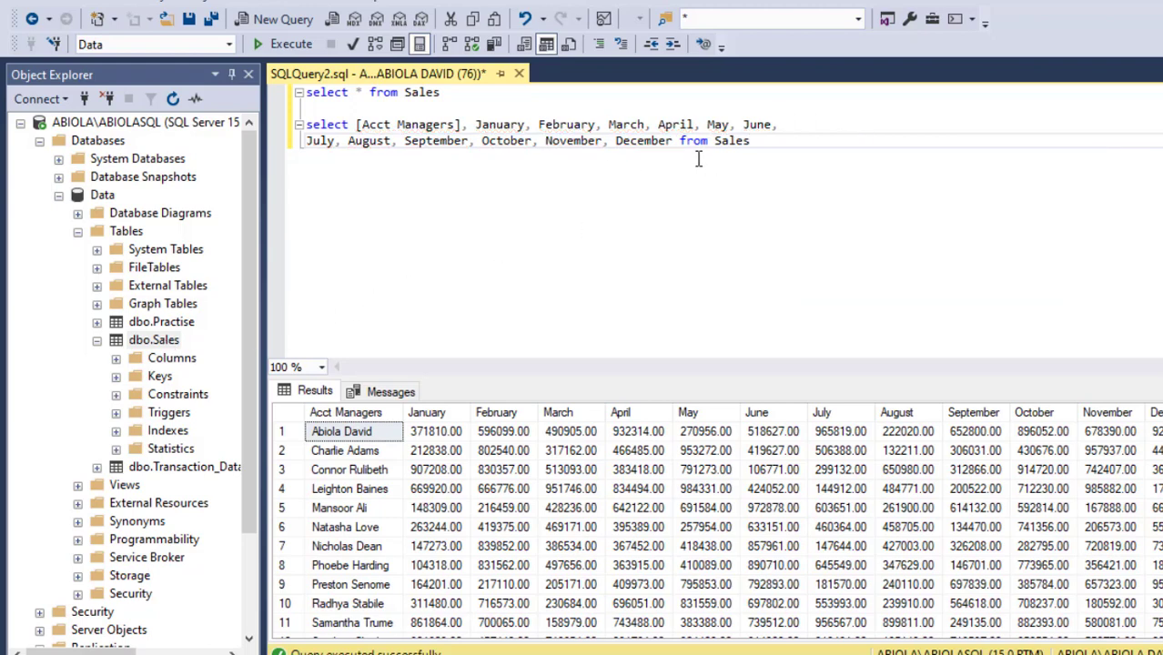
text())
click(307, 125)
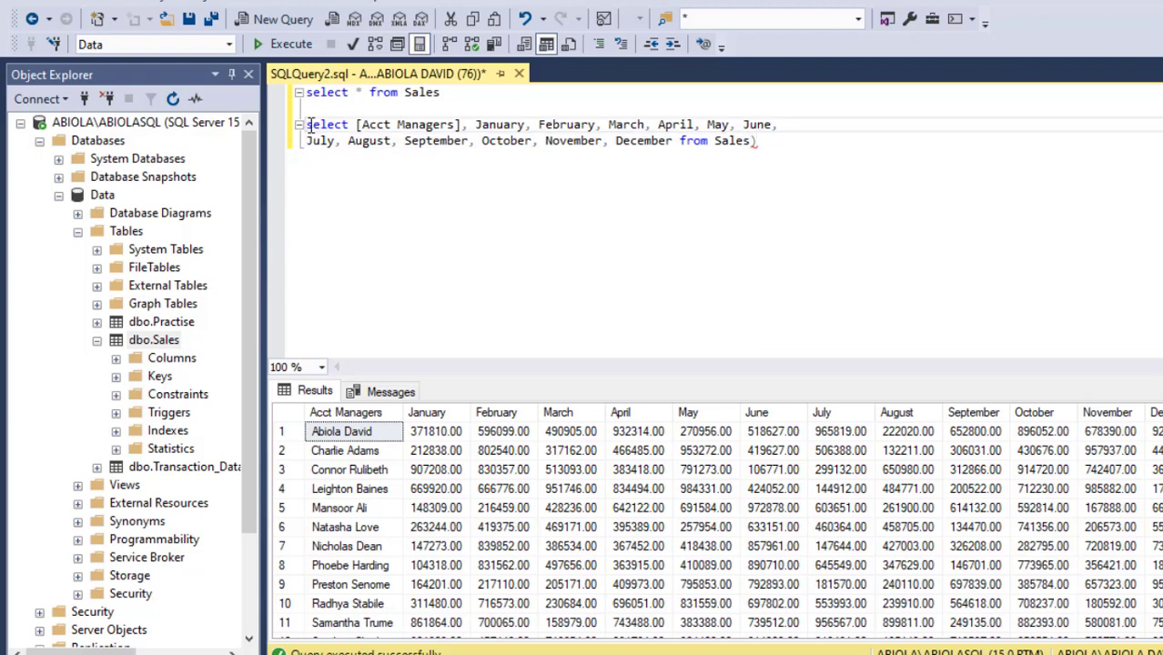
text(()
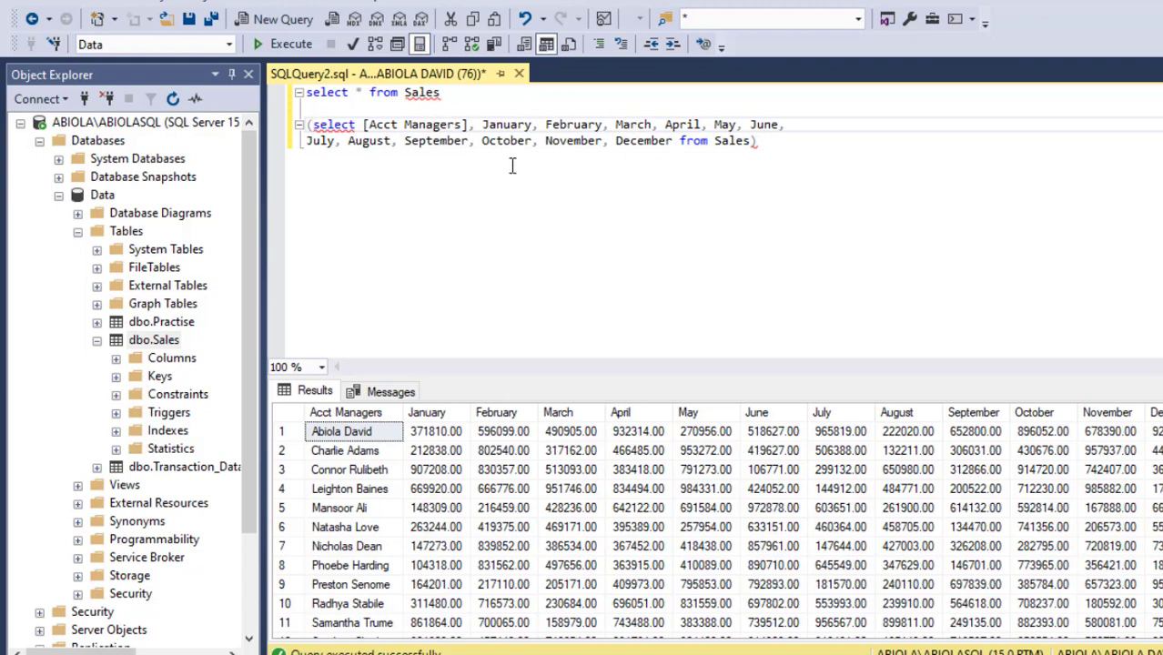
Insert an outer query line above the subquery reading select [Acct Managers], Month, Sales from
click(318, 108)
key(Return)
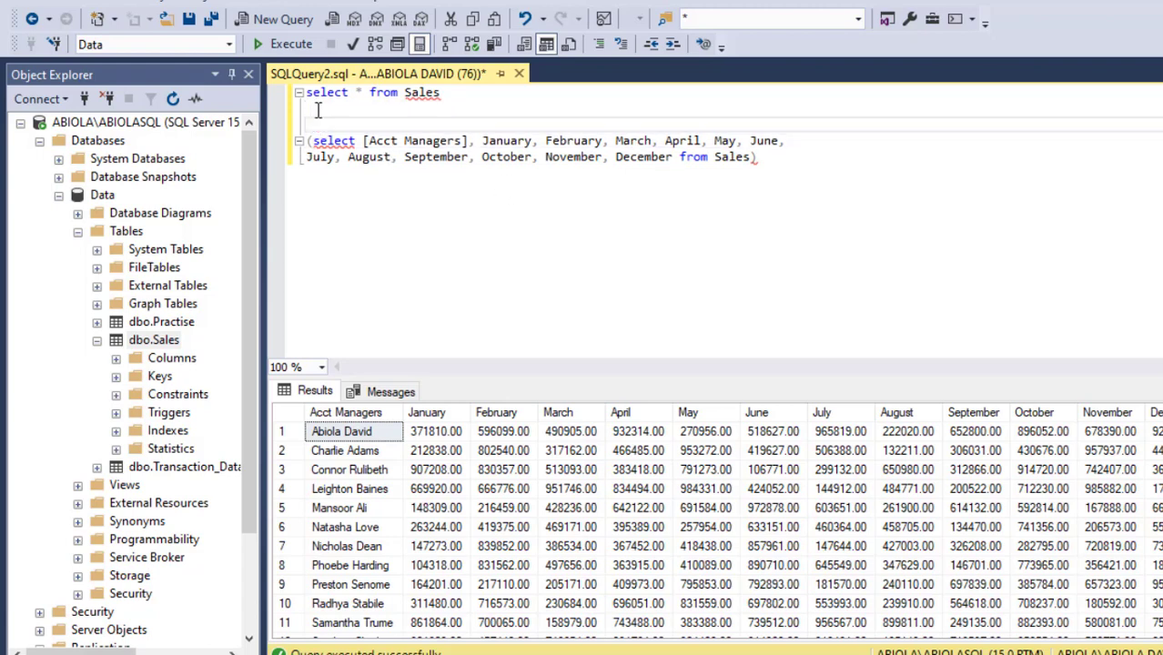
key(Return)
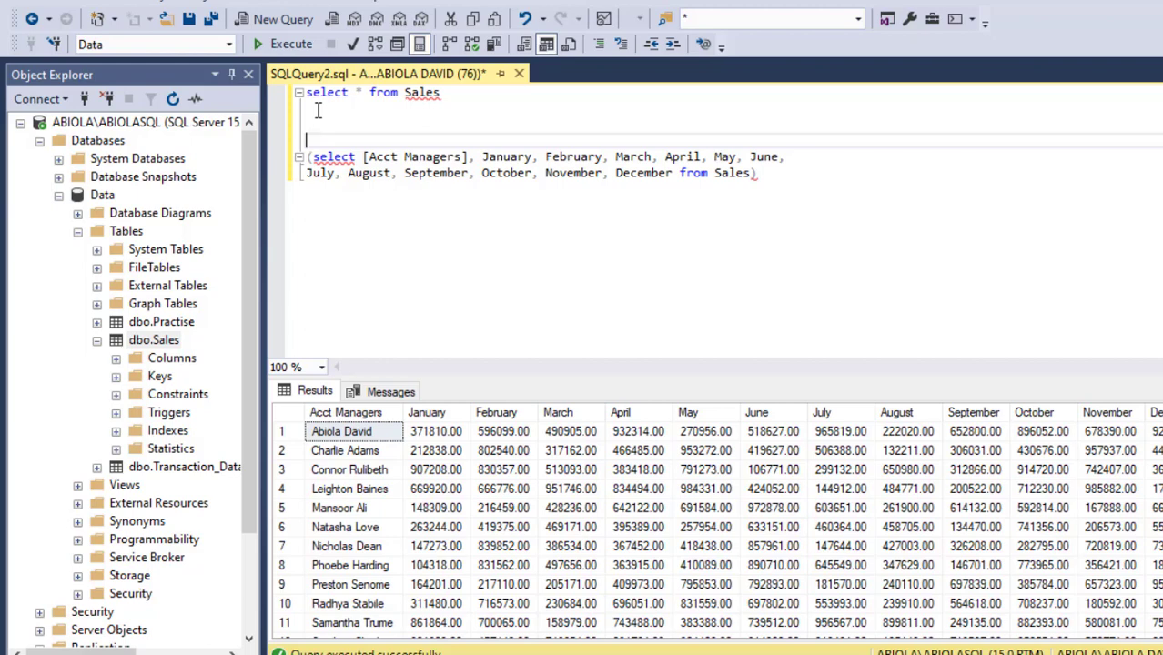
text(select)
key(BackSpace)
key(BackSpace)
text(ect [)
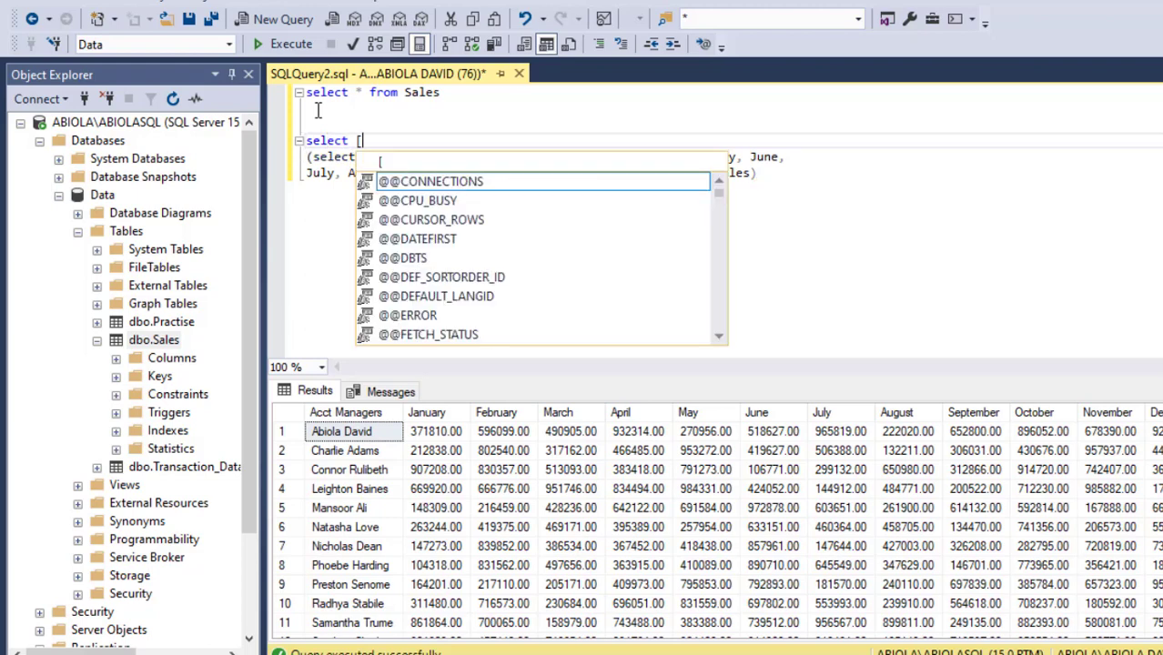
text(Acct)
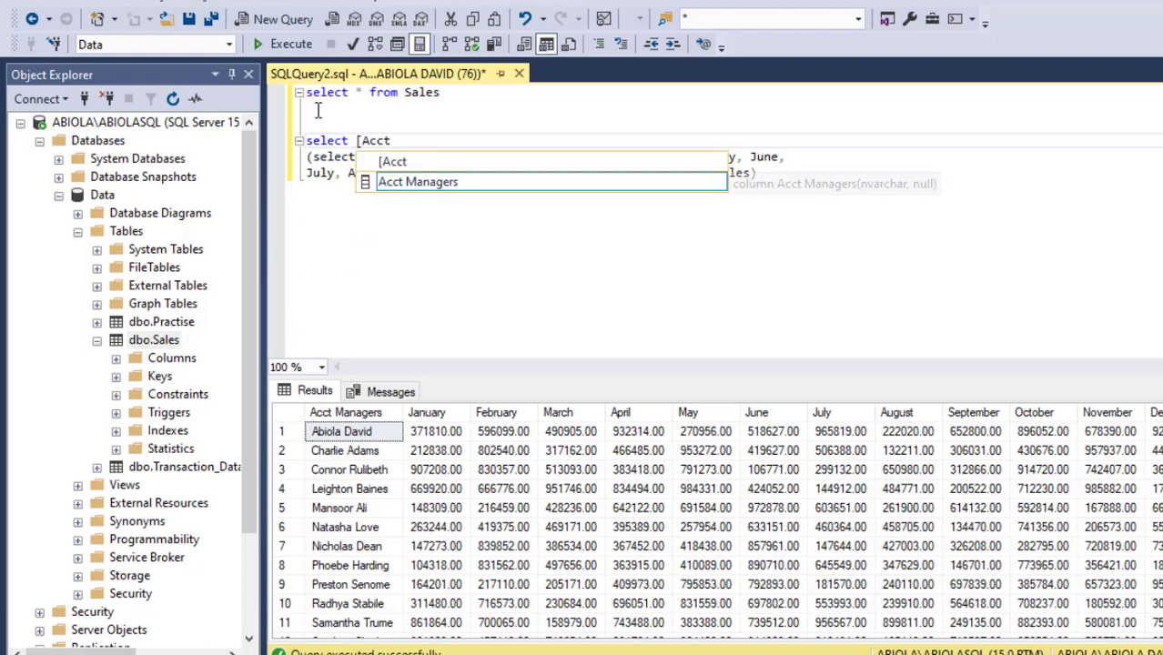
key(Tab)
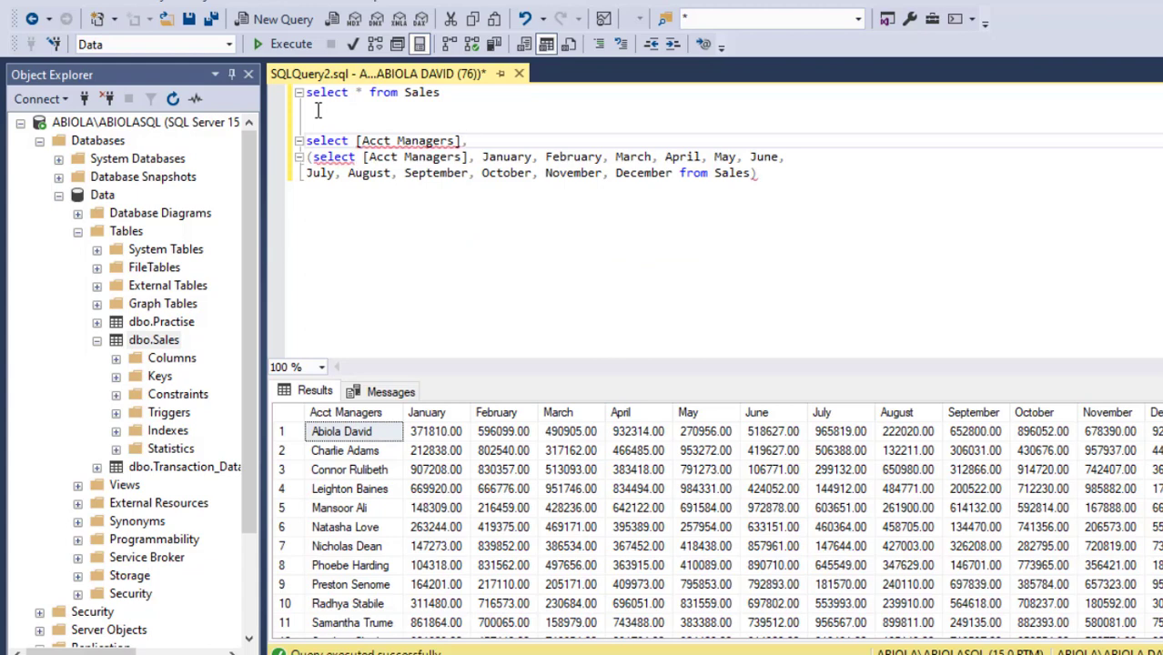
text(Month, Sales from)
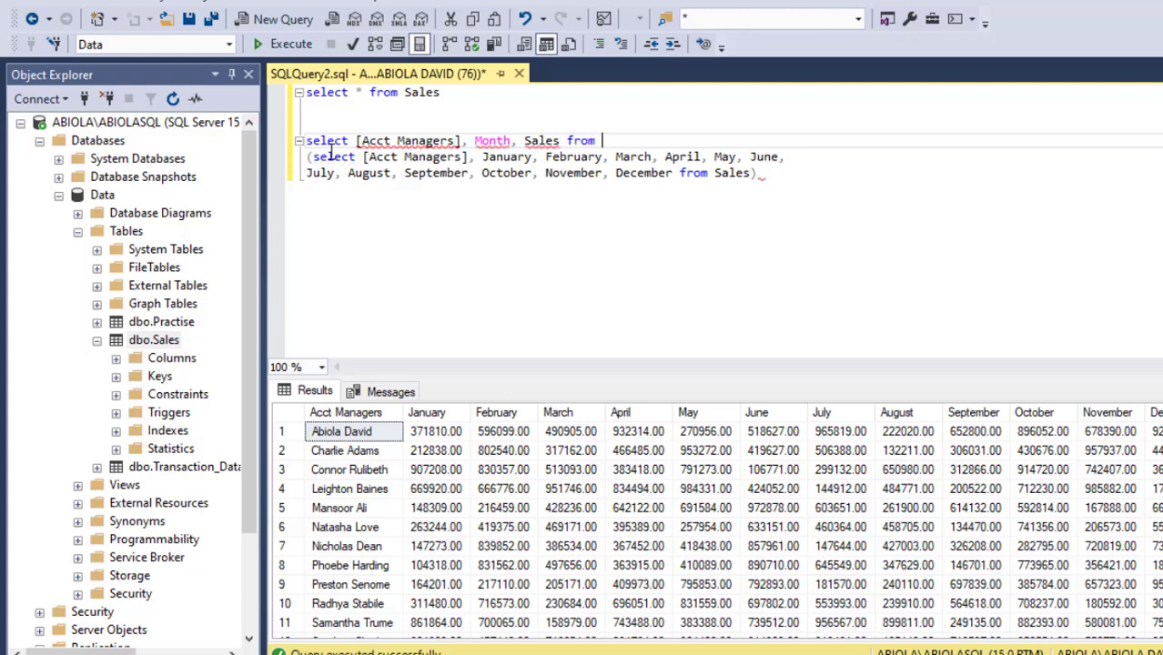
Give the parenthesized subquery the alias SpecialData and start a new line below it
click(777, 175)
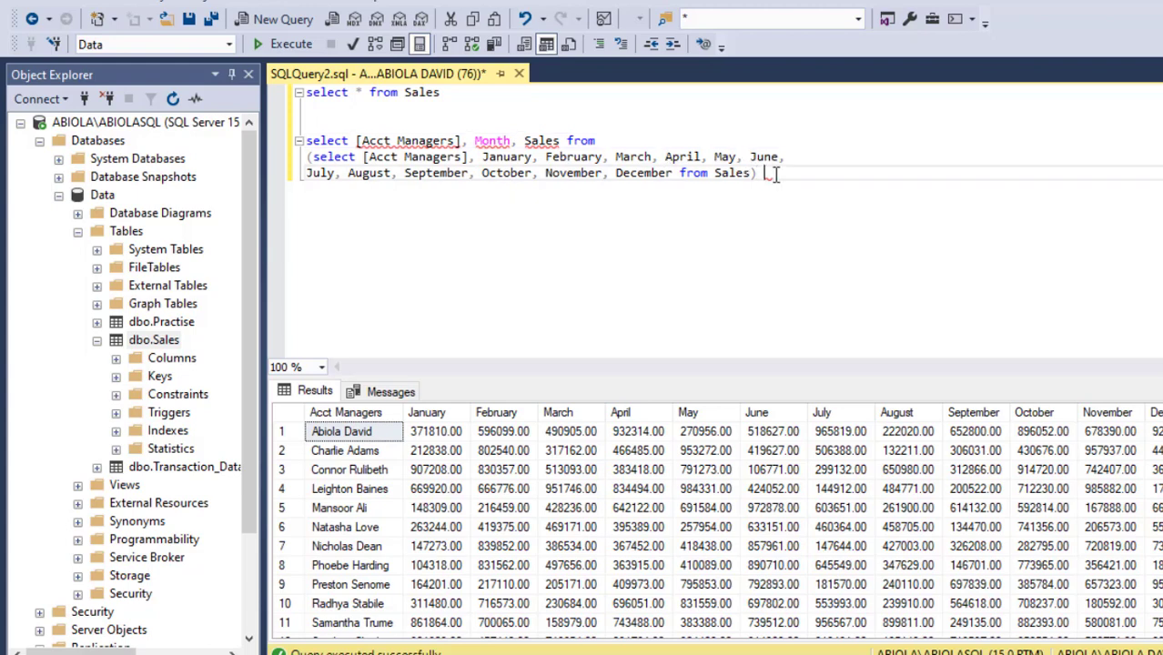
text(SpecialData)
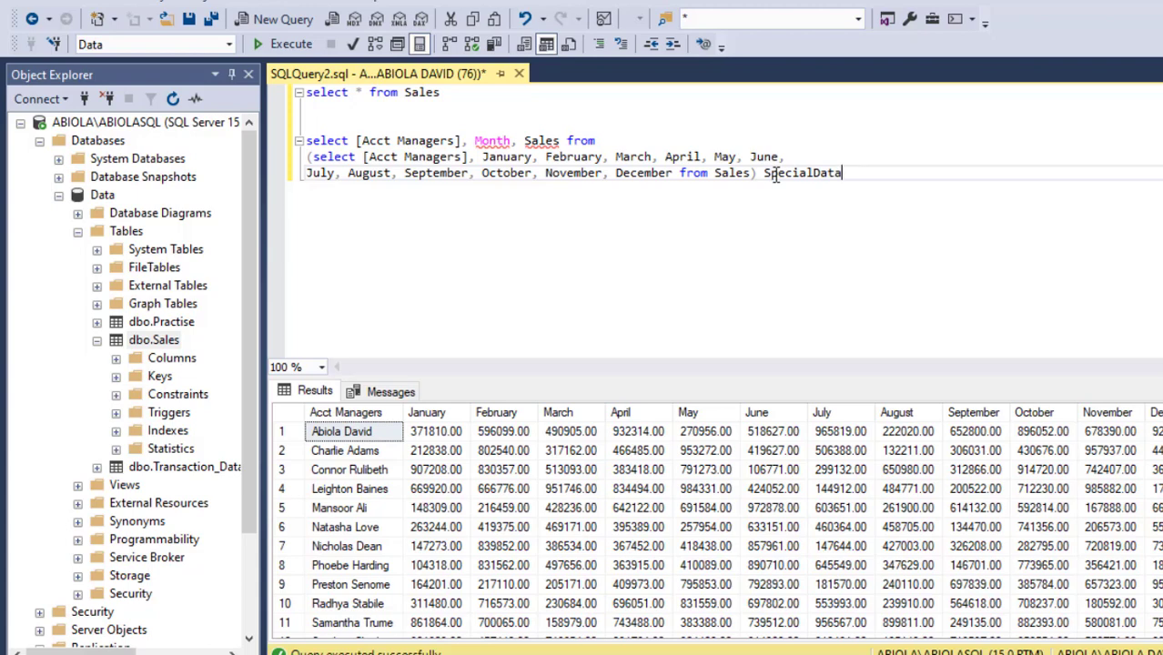
key(Return)
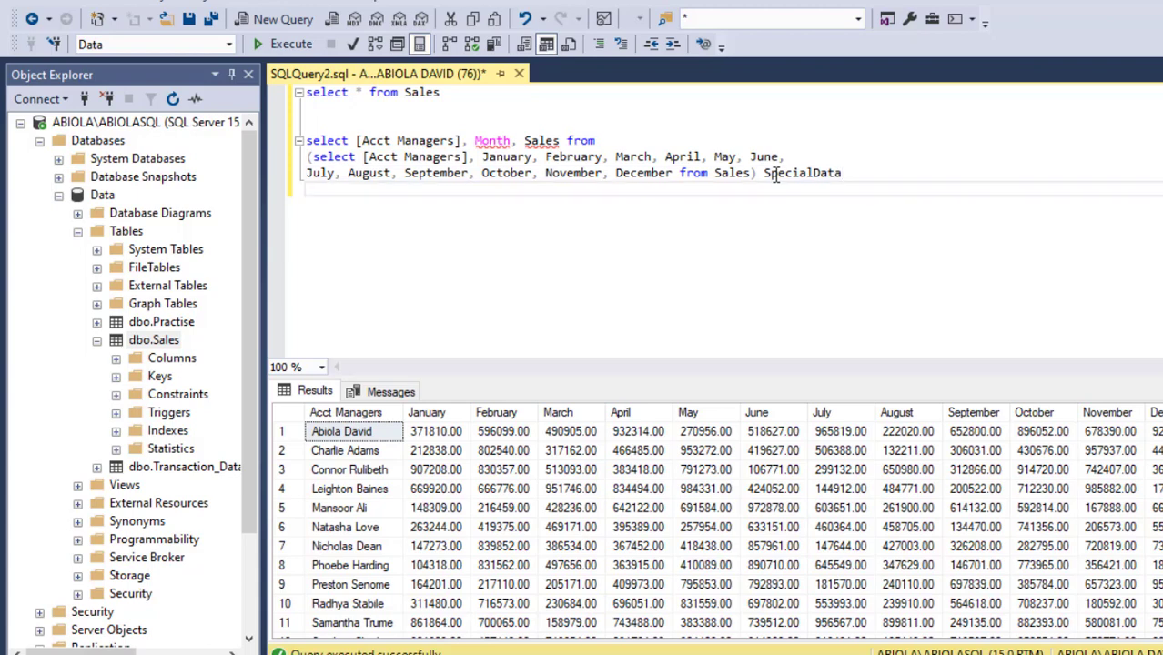
Begin the unpivot clause below the subquery with unpivot on one line and (sales for month in on the following line
text(unpivot)
key(Return)
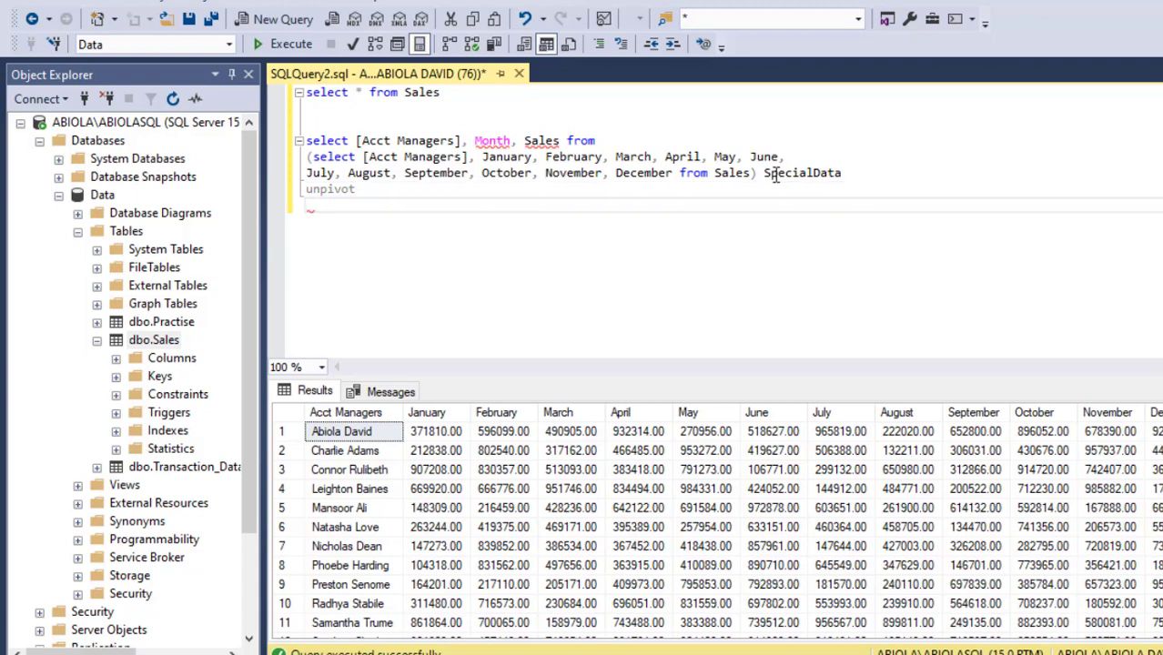
text(()
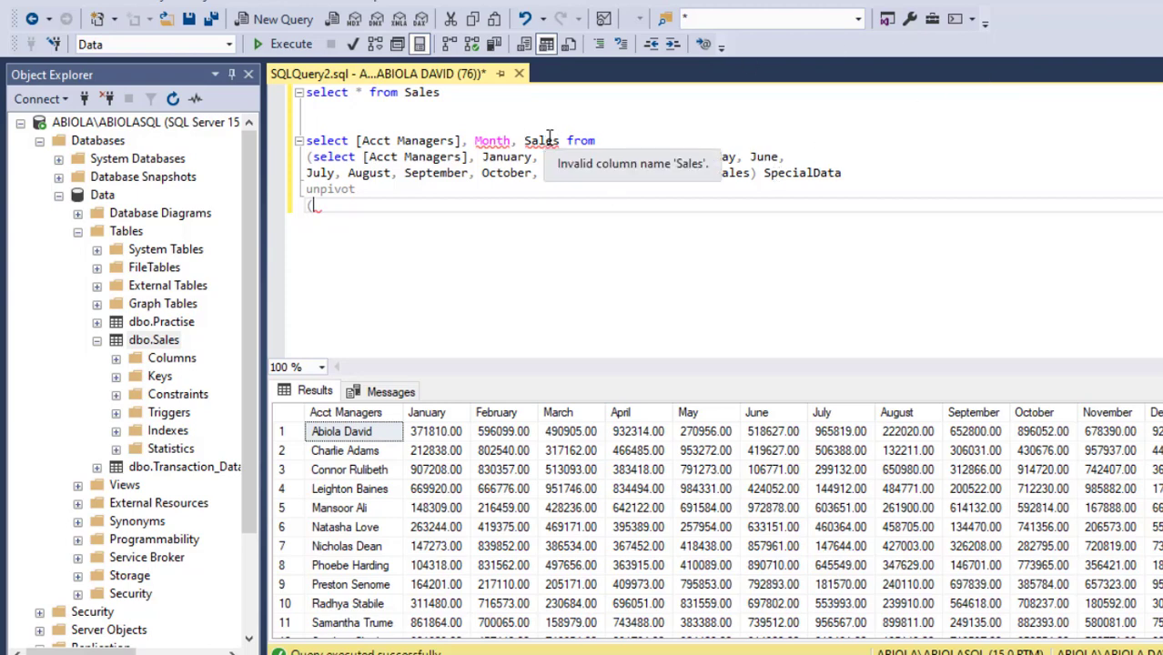
text(s)
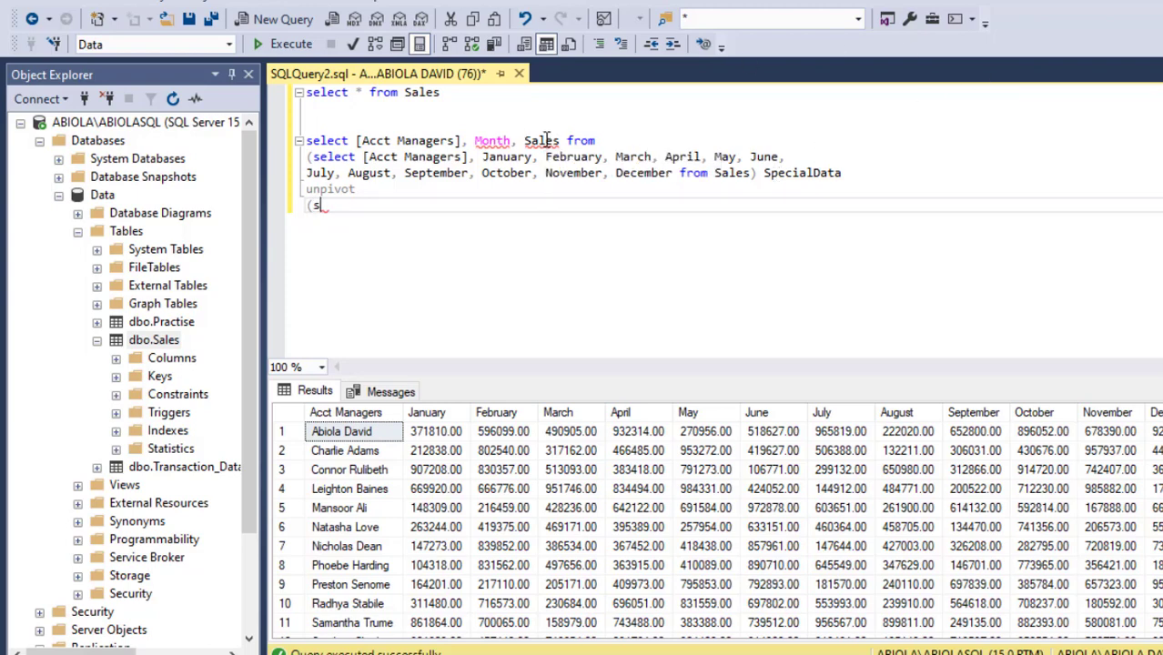
text(ales for month )
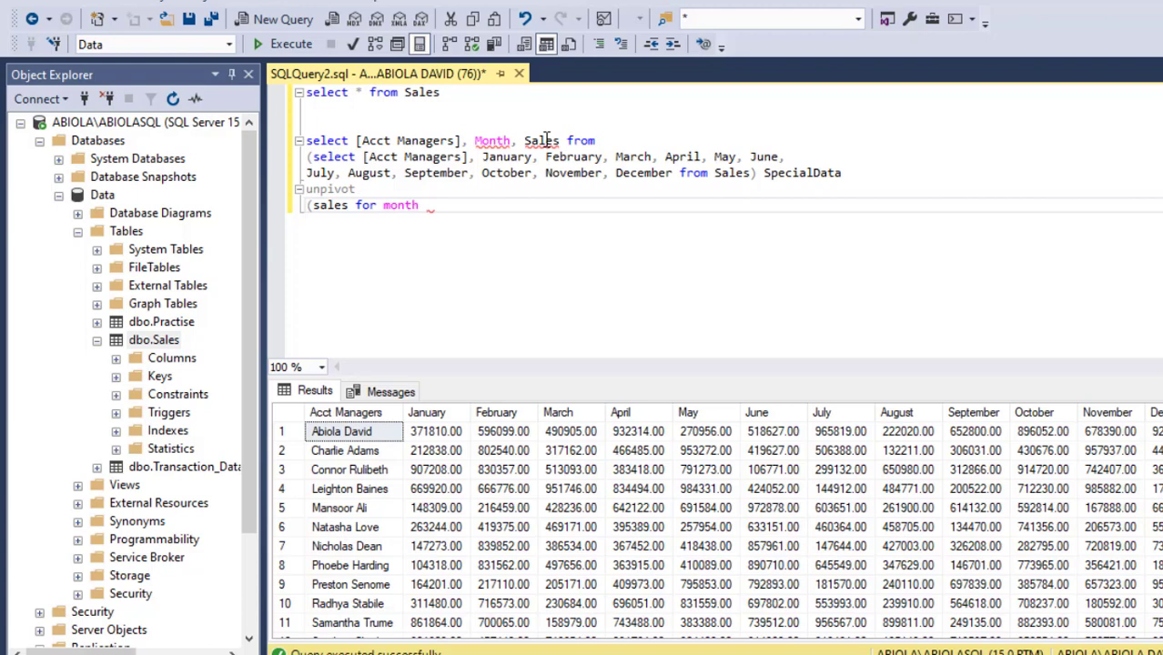
text(in)
Copy the January to December column list from the subquery into the unpivot clause after in, ending it with a closing parenthesis
drag(482, 157, 674, 172)
key(ctrl+c)
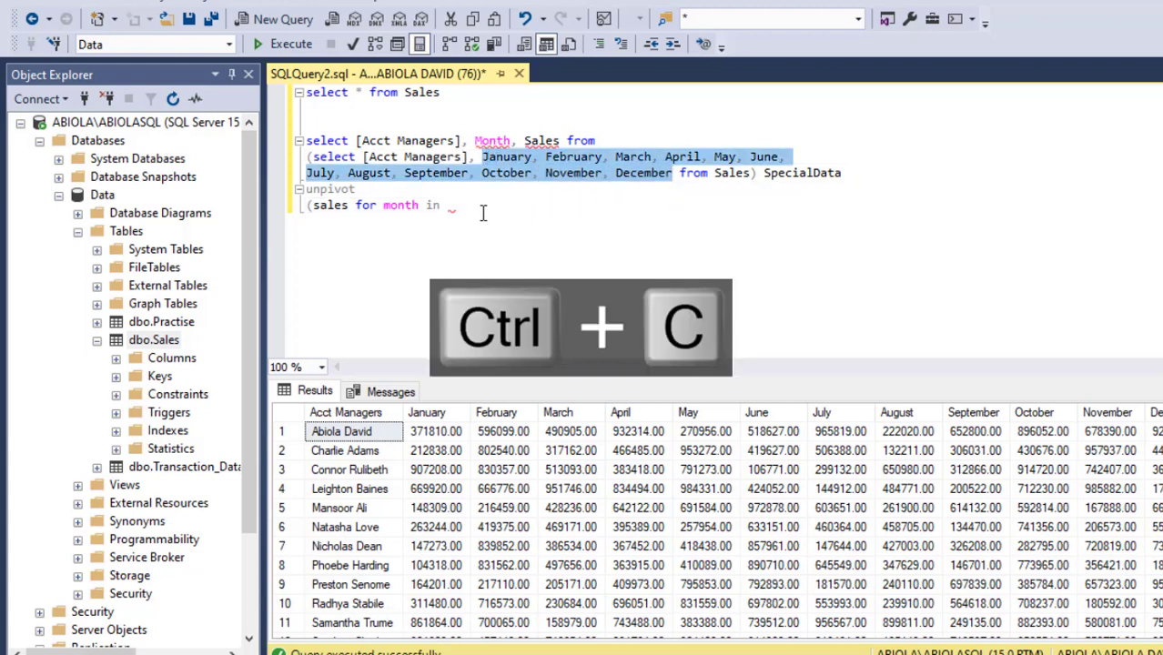
click(482, 212)
key(ctrl+v)
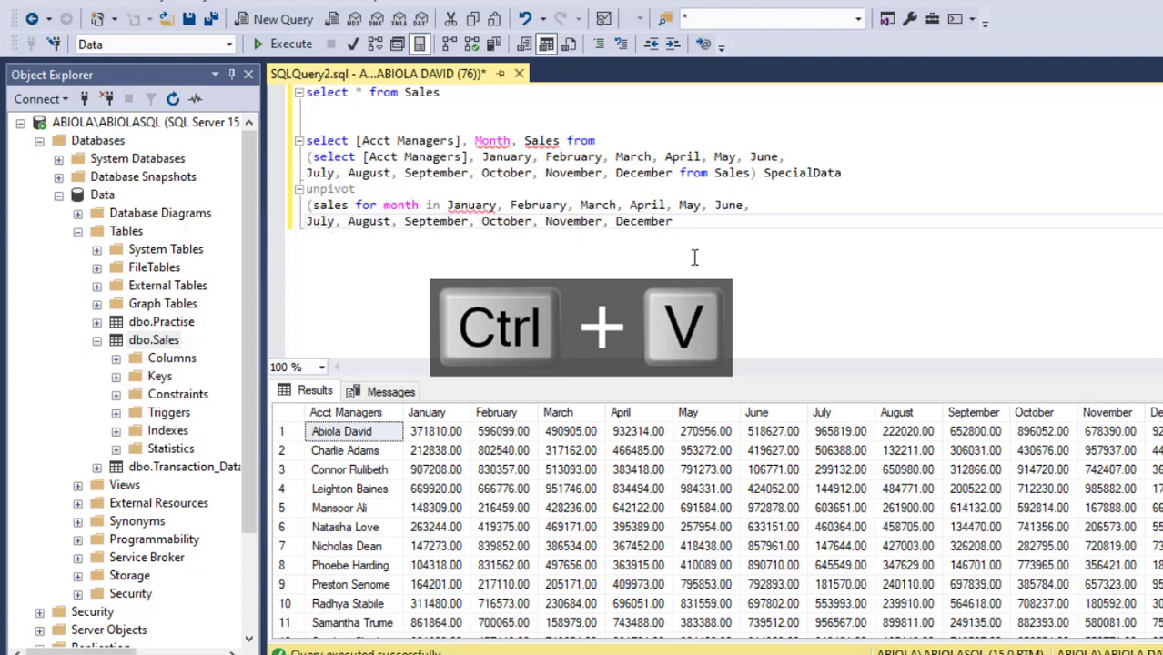
text())
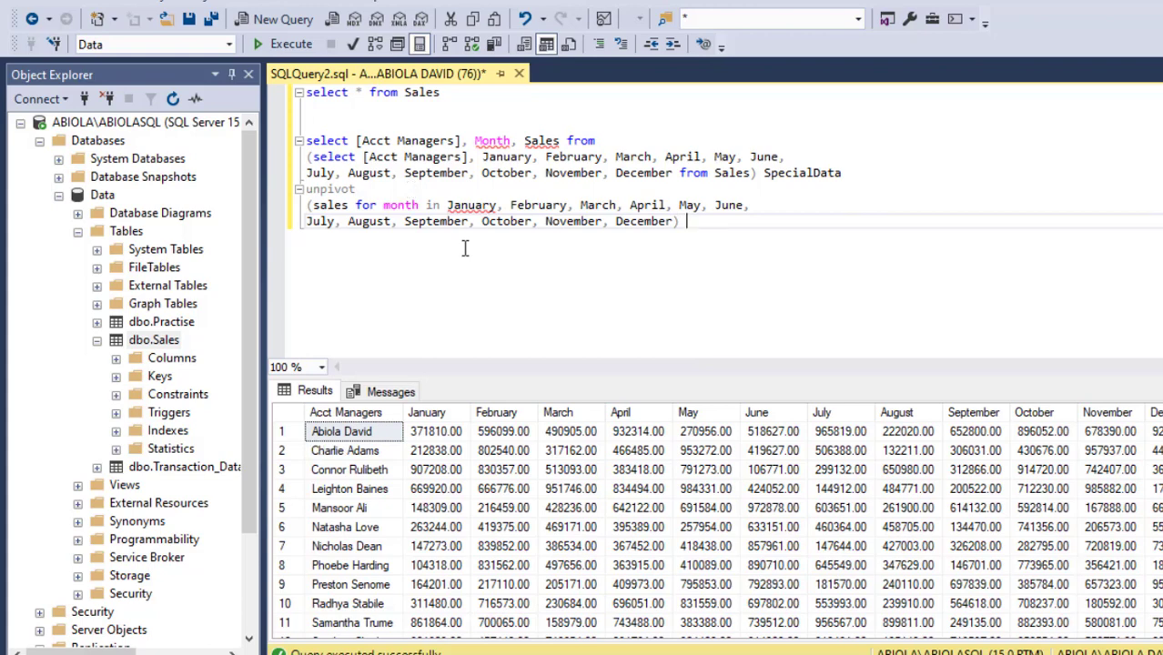
Alias the unpivot clause by adding as FinalResult after its closing parenthesis
text( FinalResult)
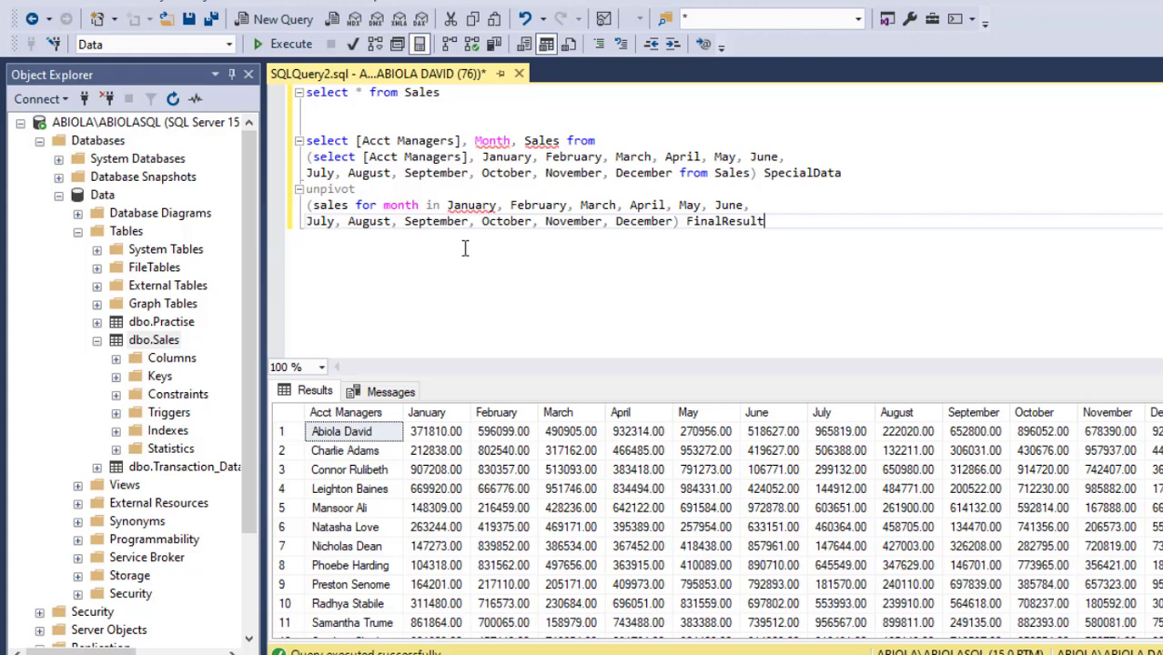
click(687, 223)
text(as)
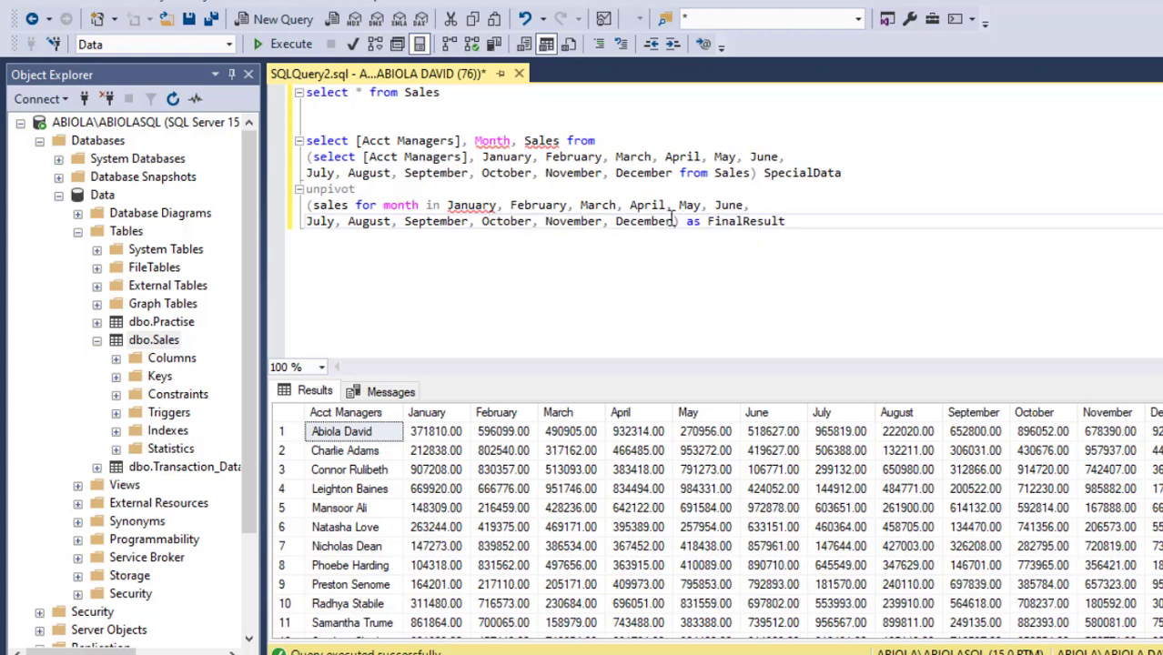
Enclose the January to December list in the unpivot clause in its own pair of parentheses
click(447, 206)
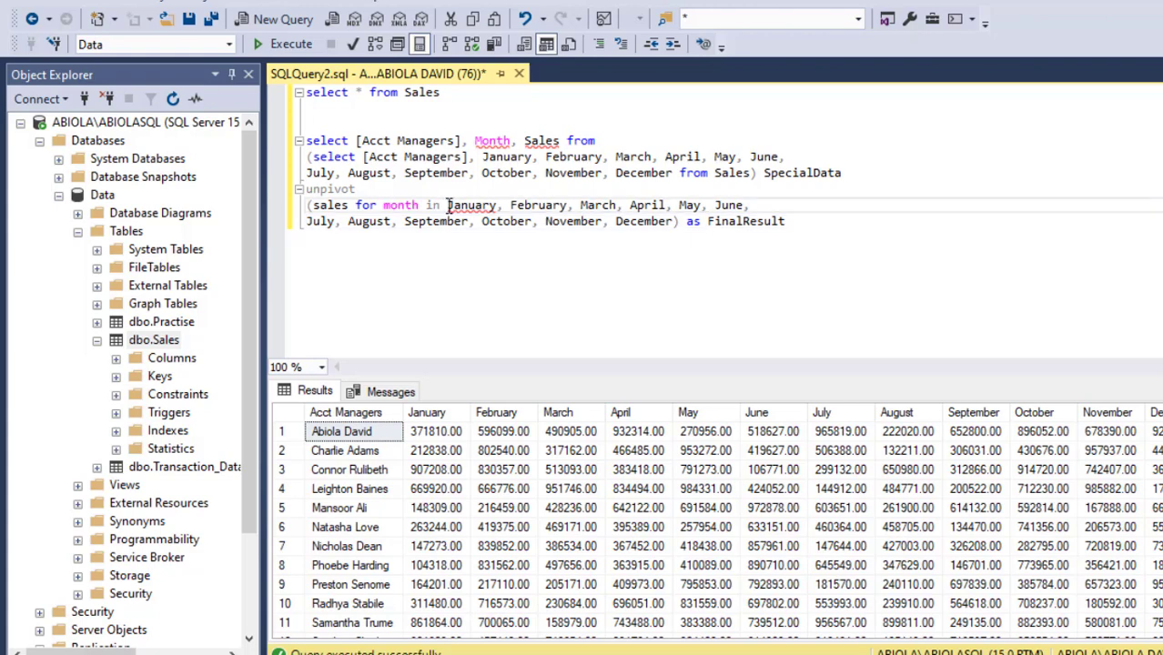
text(()
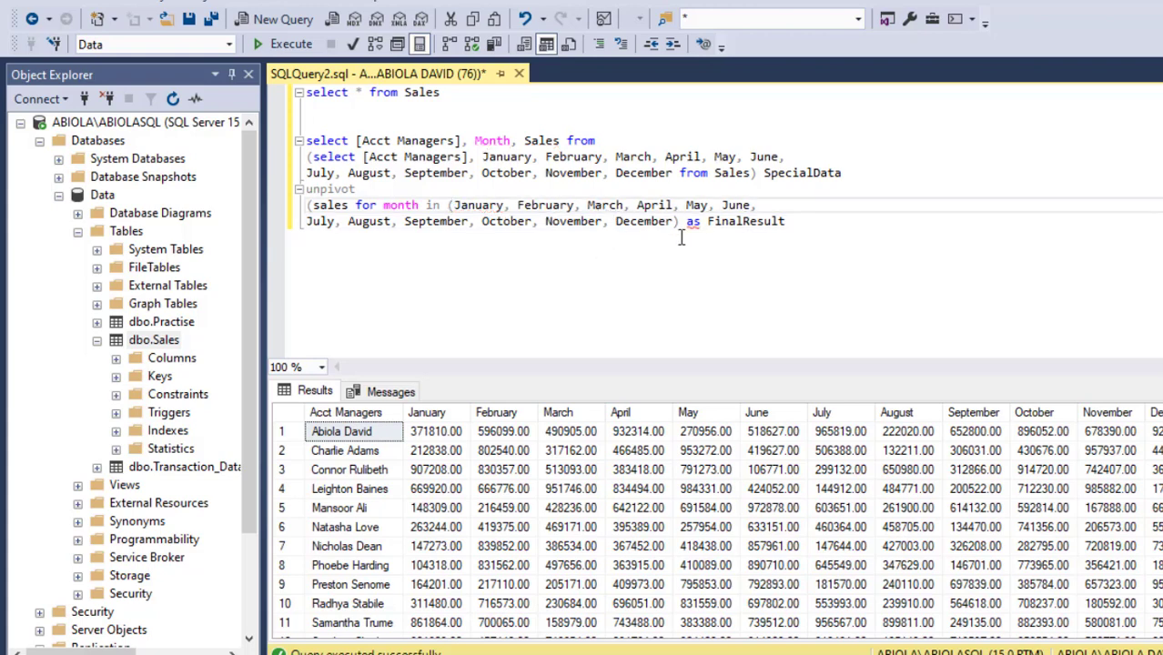
click(680, 223)
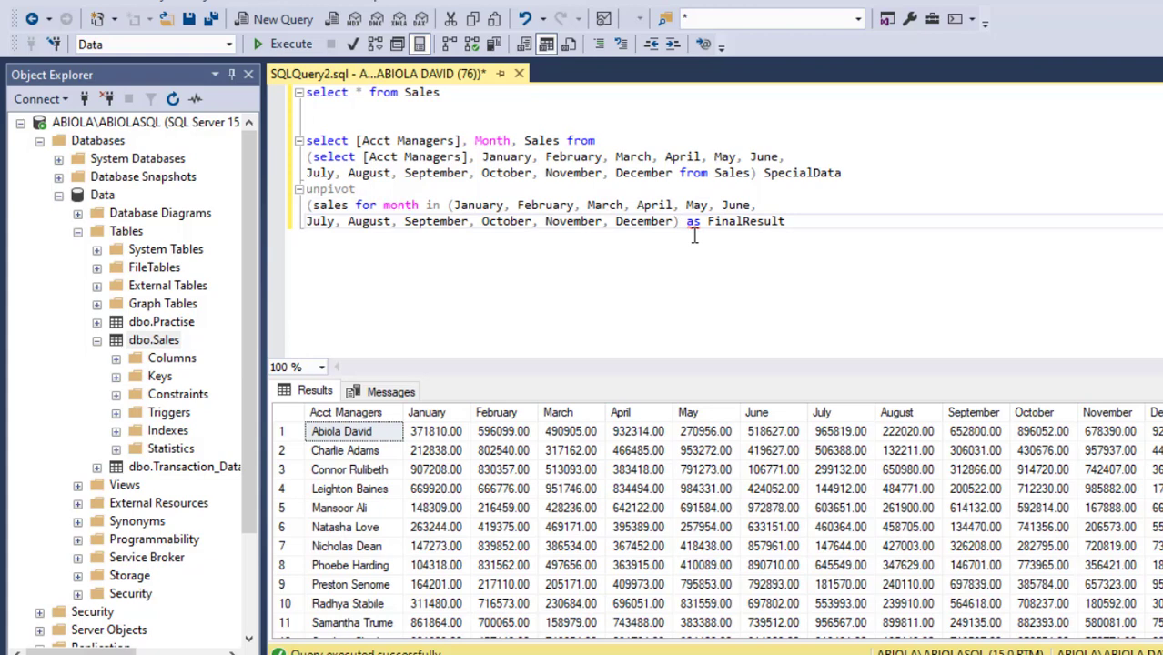
text())
Execute only the unpivot query, from its outer select line through as FinalResult
click(306, 157)
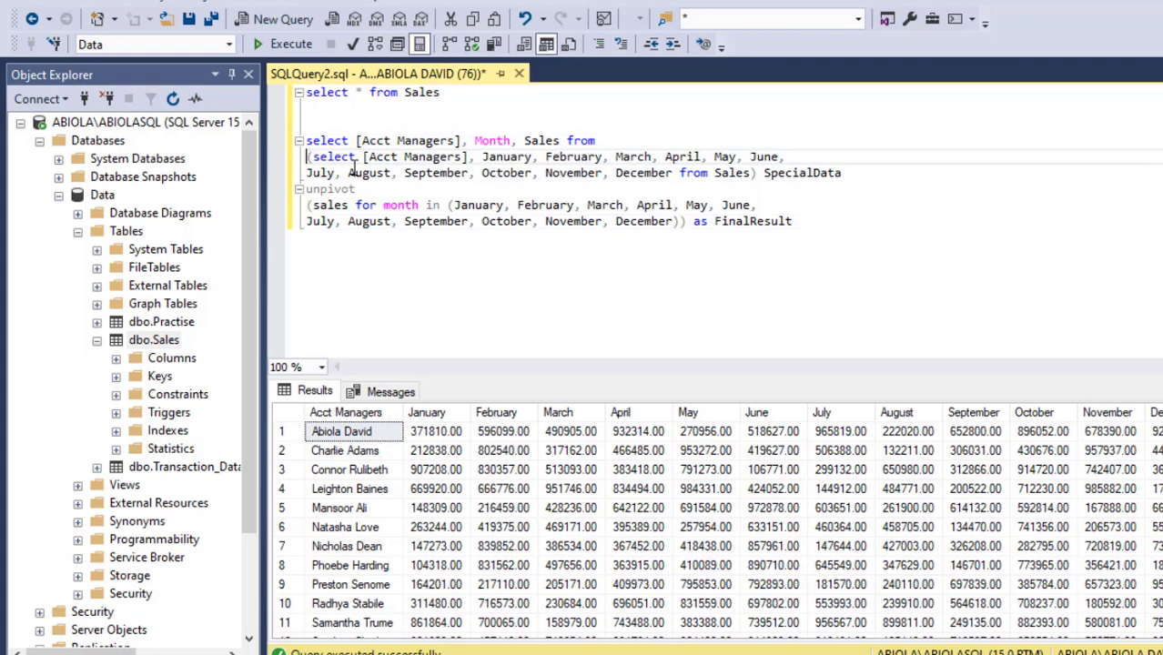
drag(353, 165, 844, 173)
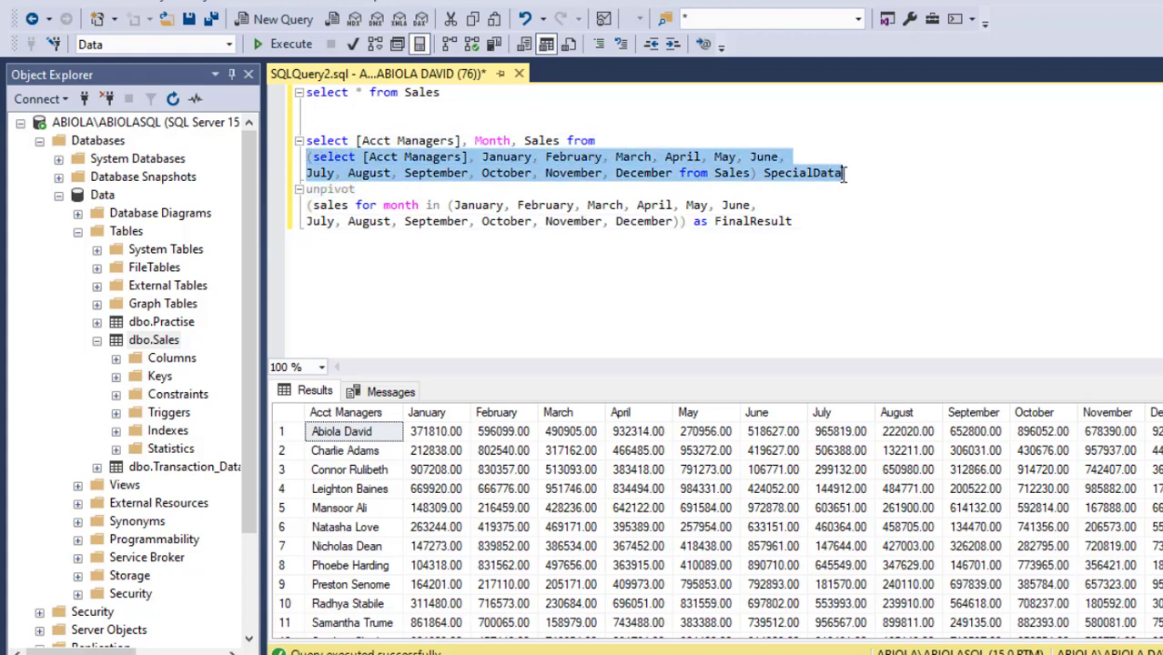
drag(360, 188, 295, 188)
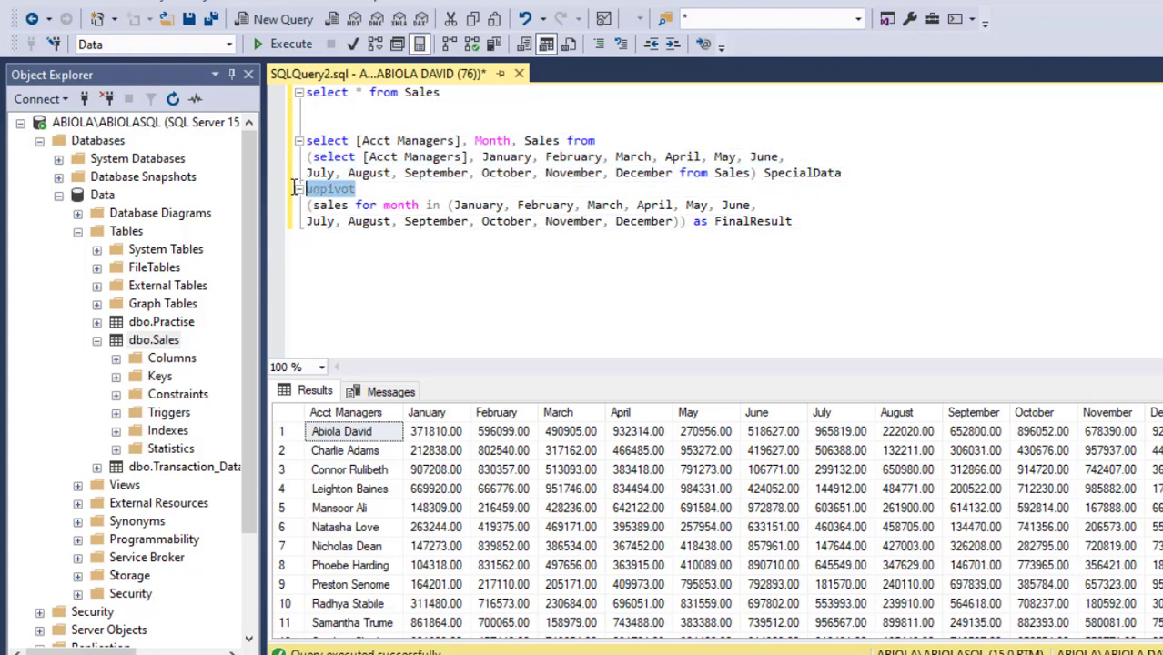
click(323, 205)
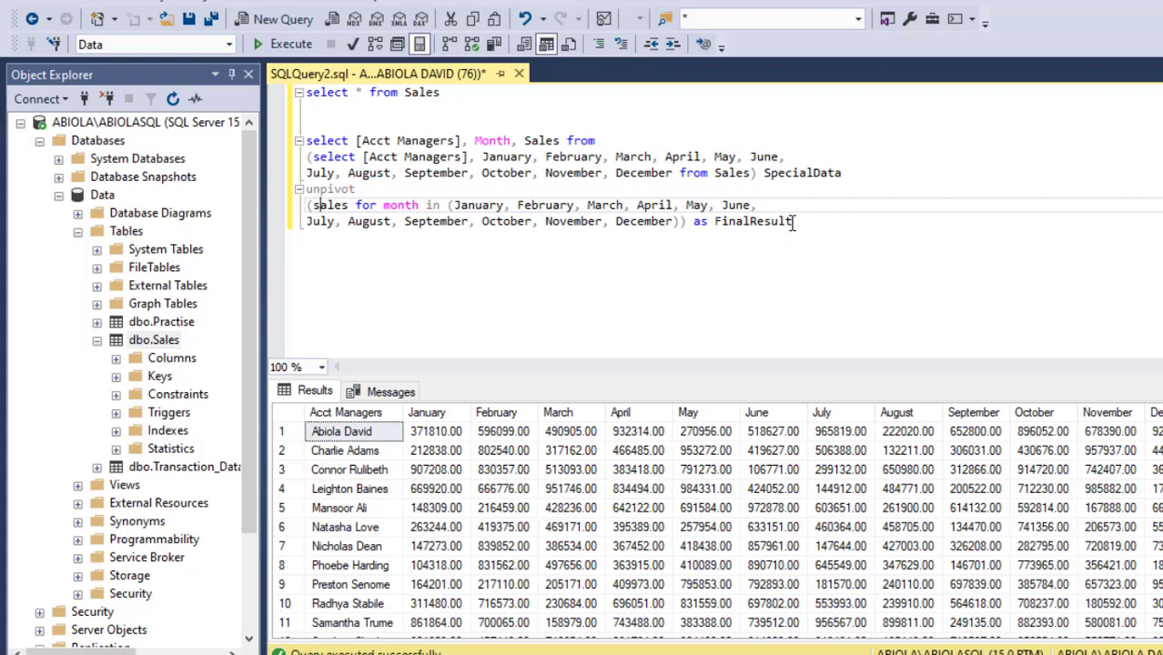
drag(619, 142, 314, 146)
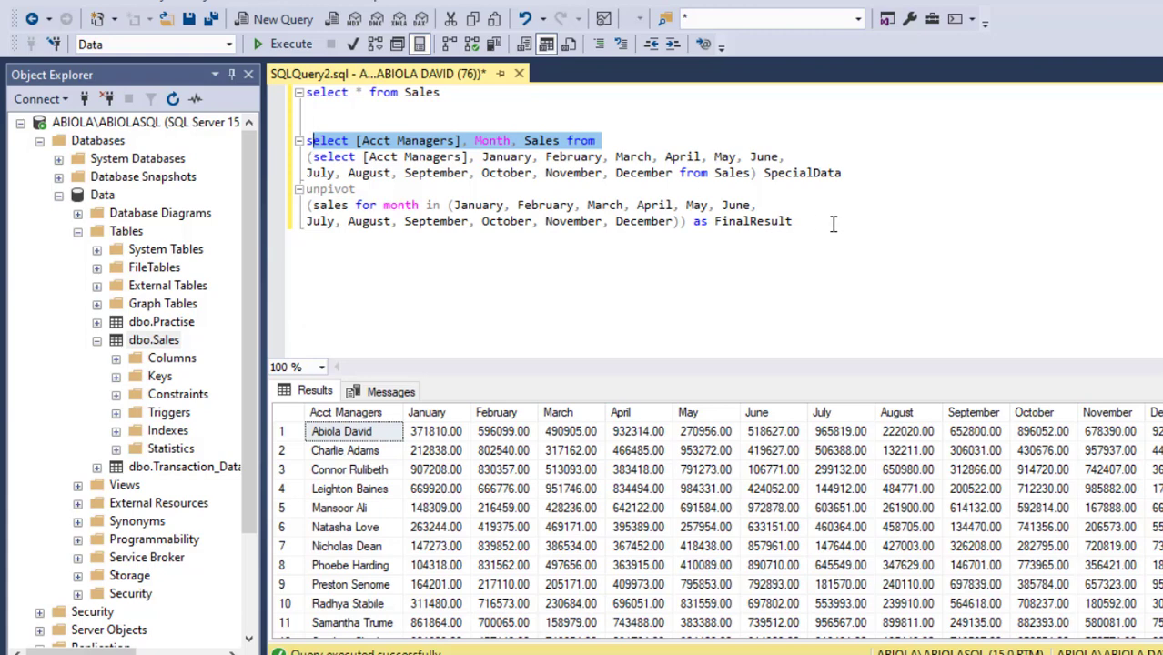
drag(830, 221, 306, 143)
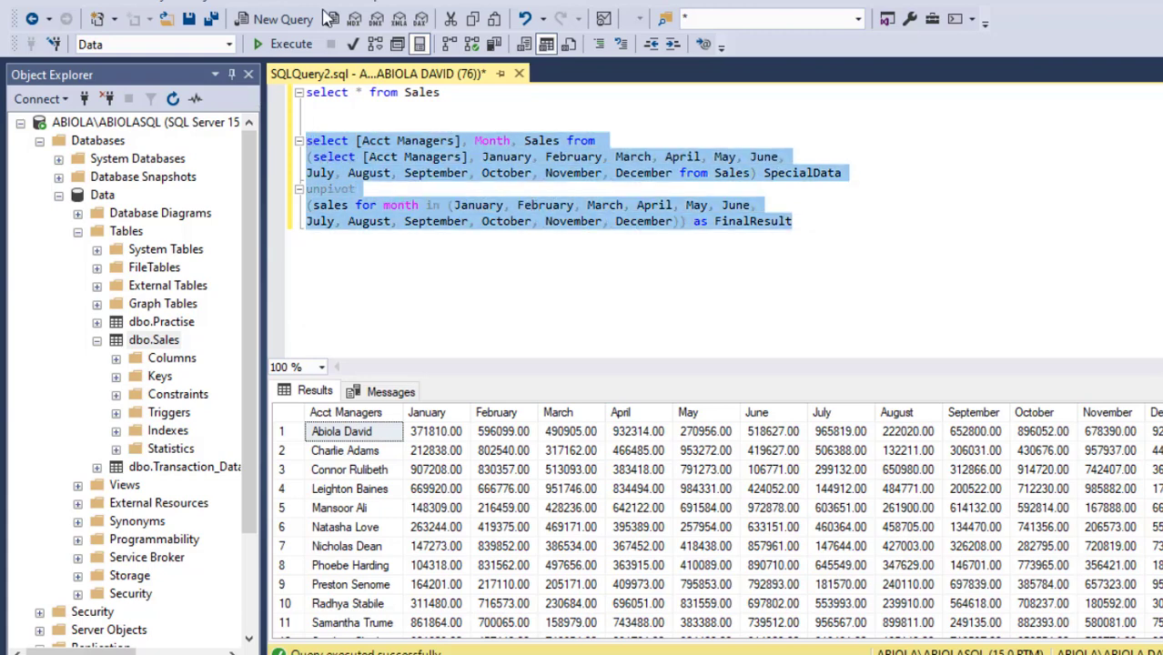
click(292, 47)
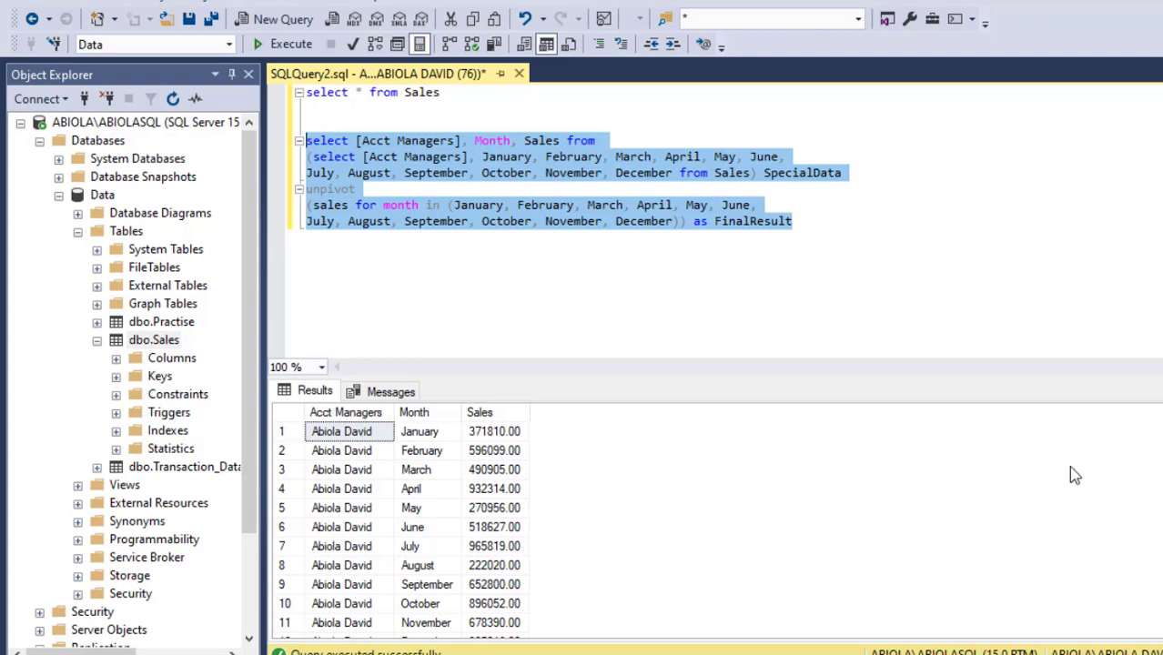
Examine the unpivoted results row by row, checking each account manager's months from January to December
scroll(400, 526, down, 5)
scroll(400, 525, up, 5)
click(427, 623)
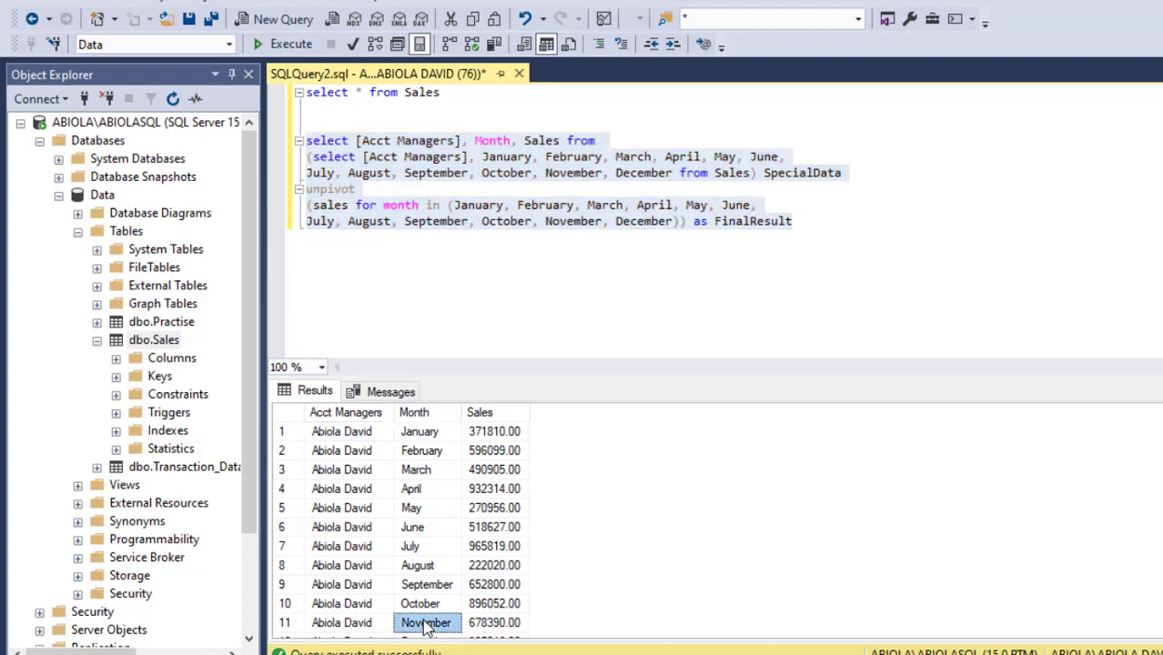
key(Down)
key(Down)
key(Down)
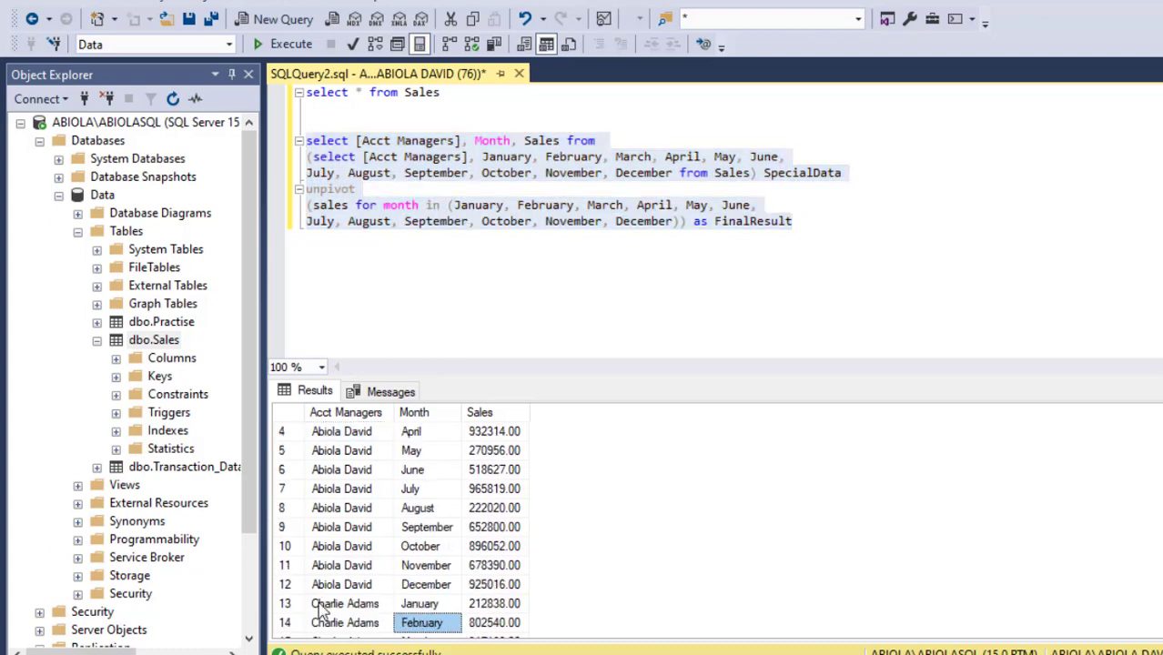
click(320, 605)
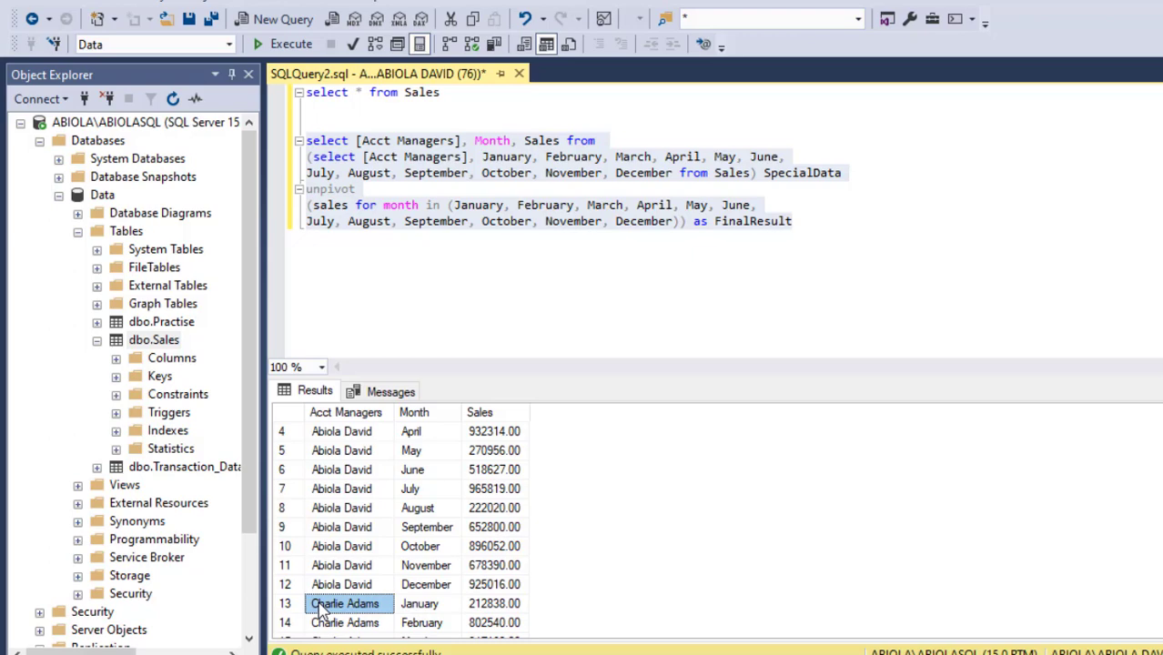
key(Down)
key(Down)
key(Down)
key(Down)
key(Down)
key(Down)
key(Down)
key(Down)
key(Down)
key(Down)
key(Down)
key(Down)
key(Down)
key(Down)
key(Down)
key(Down)
key(Down)
key(Down)
key(Down)
key(Down)
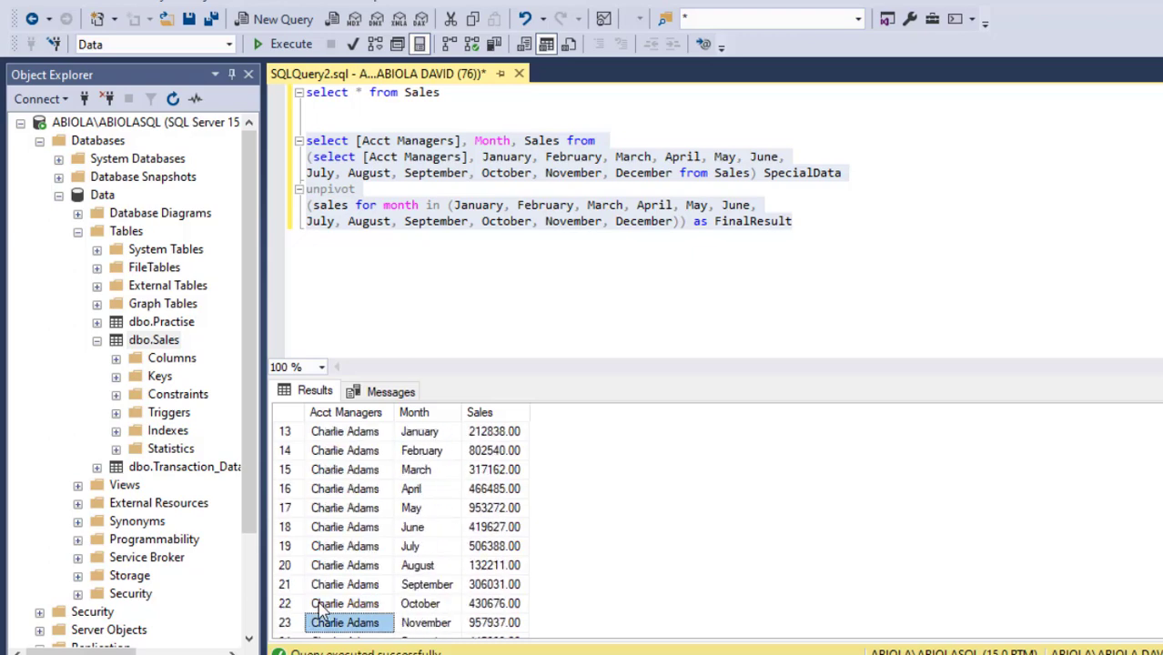
key(Up)
key(Up)
key(Up)
key(Up)
key(Up)
key(Up)
key(Up)
key(Up)
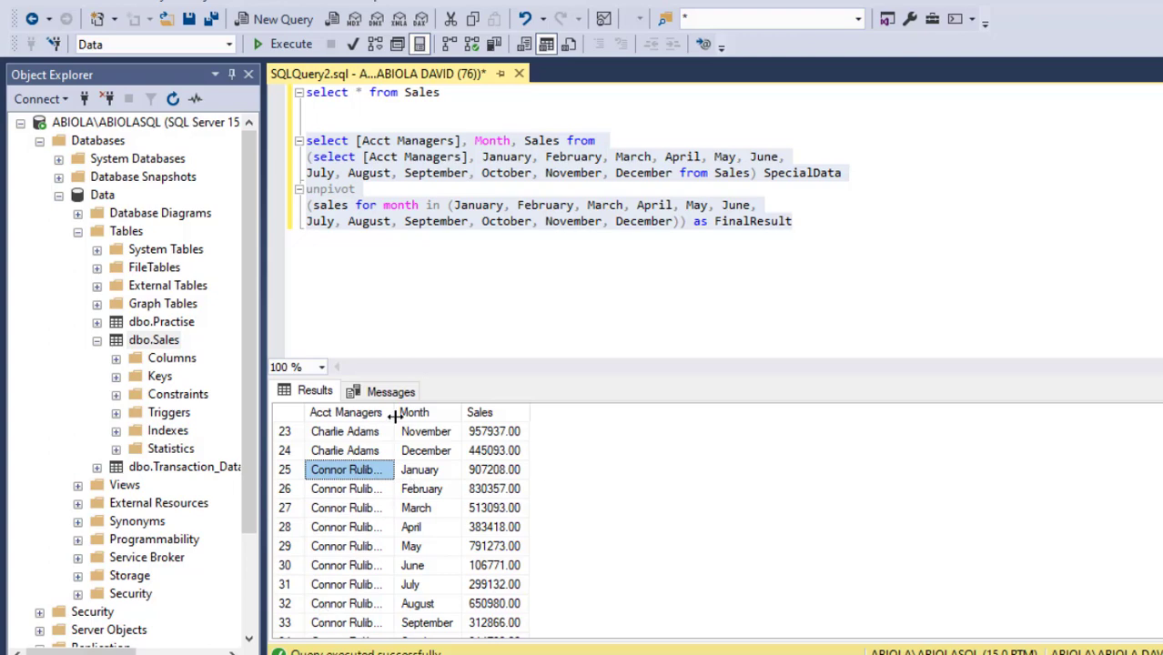
Widen the Acct Managers column in the query results and enlarge the results area to show more rows
drag(393, 415, 494, 416)
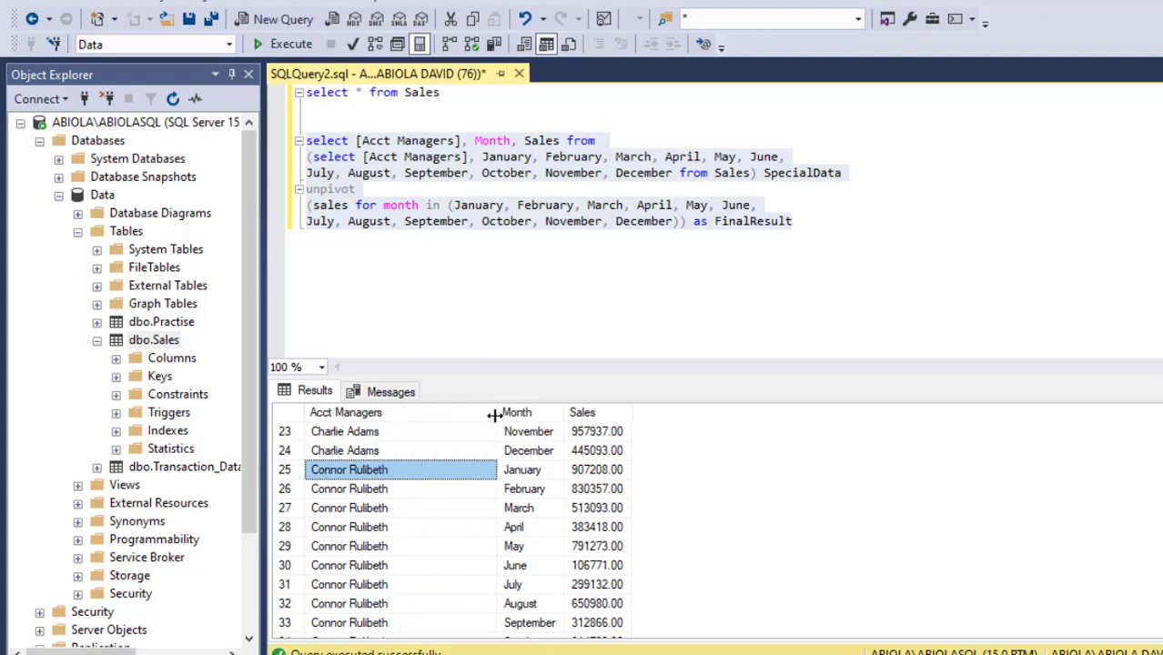
key(Down)
key(Down)
key(Down)
key(Down)
key(Down)
key(Down)
key(Down)
key(Down)
key(Down)
key(Down)
key(Down)
key(Down)
key(Down)
key(Down)
key(Down)
key(Down)
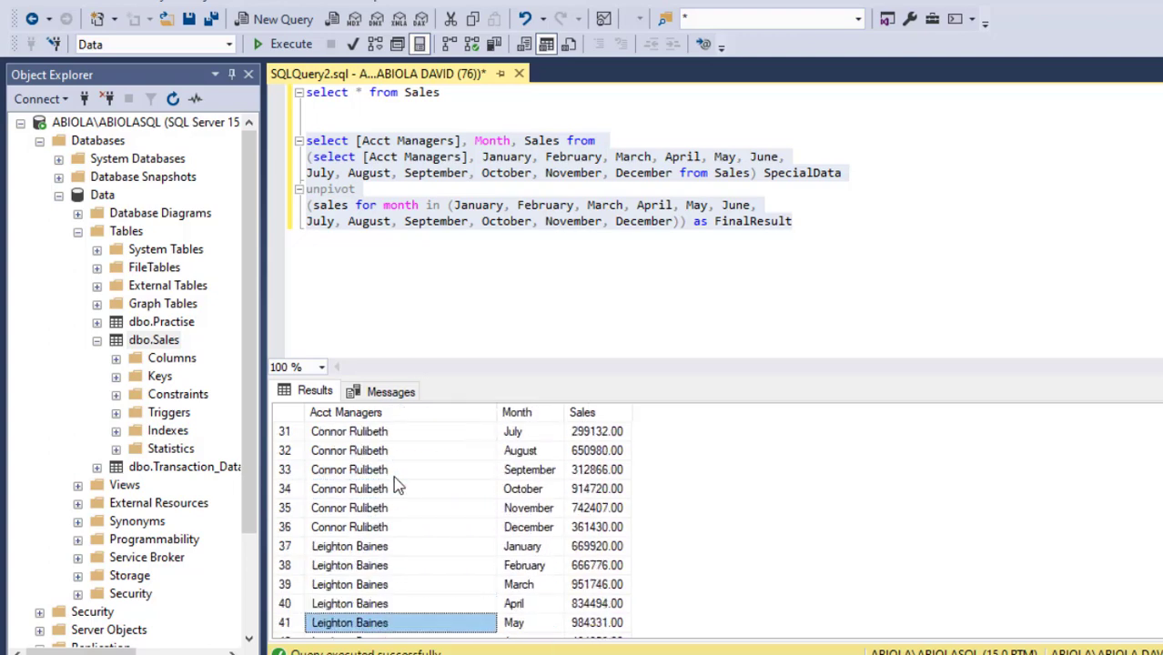
key(Down)
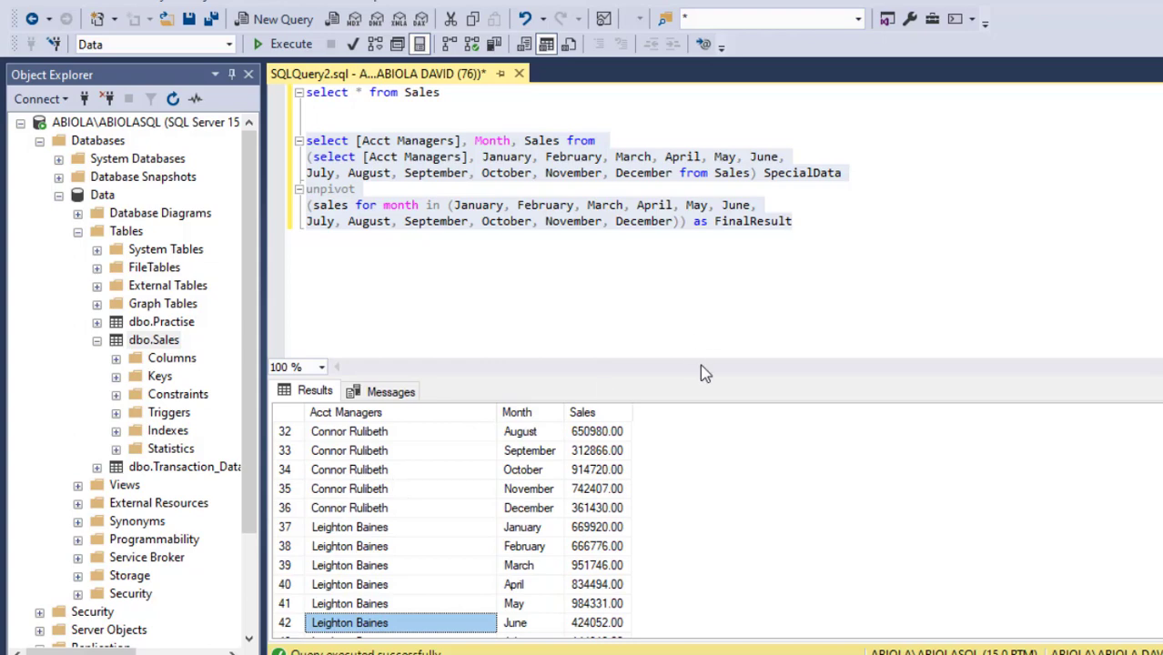
drag(707, 379, 688, 256)
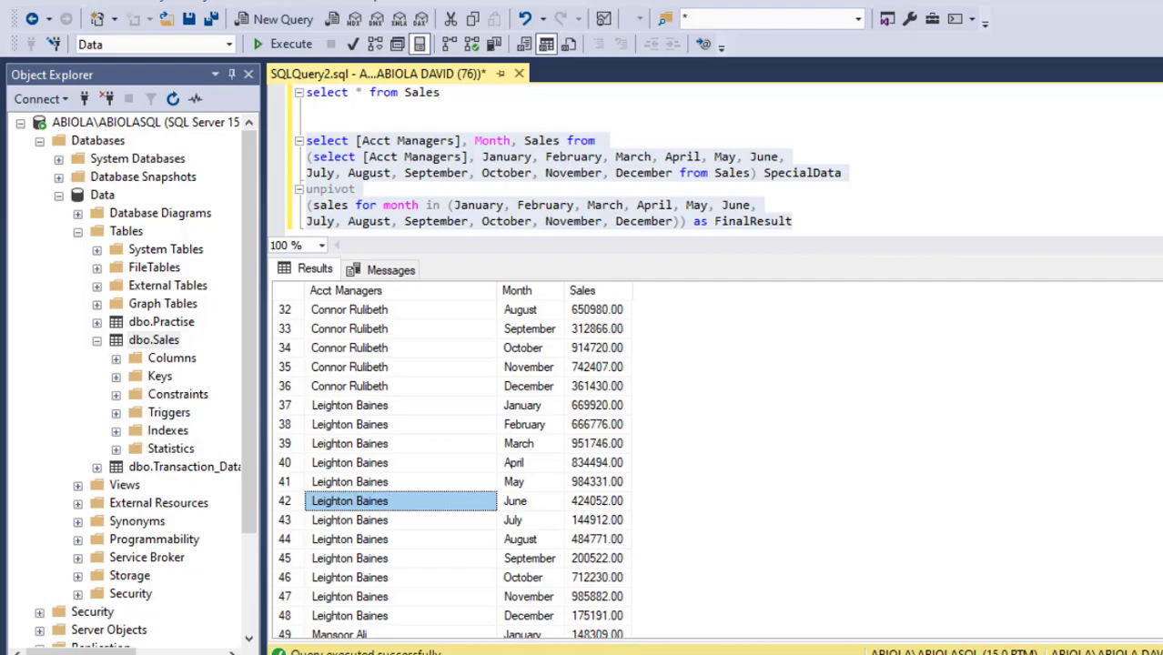
Switch to Excel and apply the currency format to all values in the Sales Amount column of the Sales_Data table
key(alt+Tab)
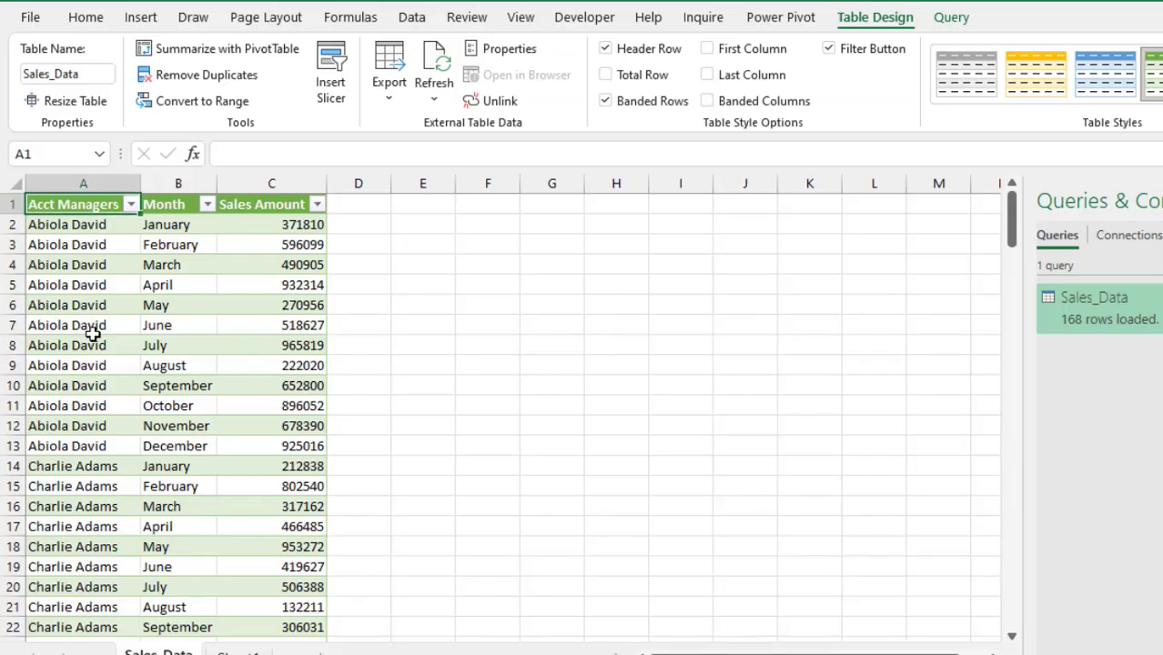
click(57, 223)
drag(56, 224, 57, 446)
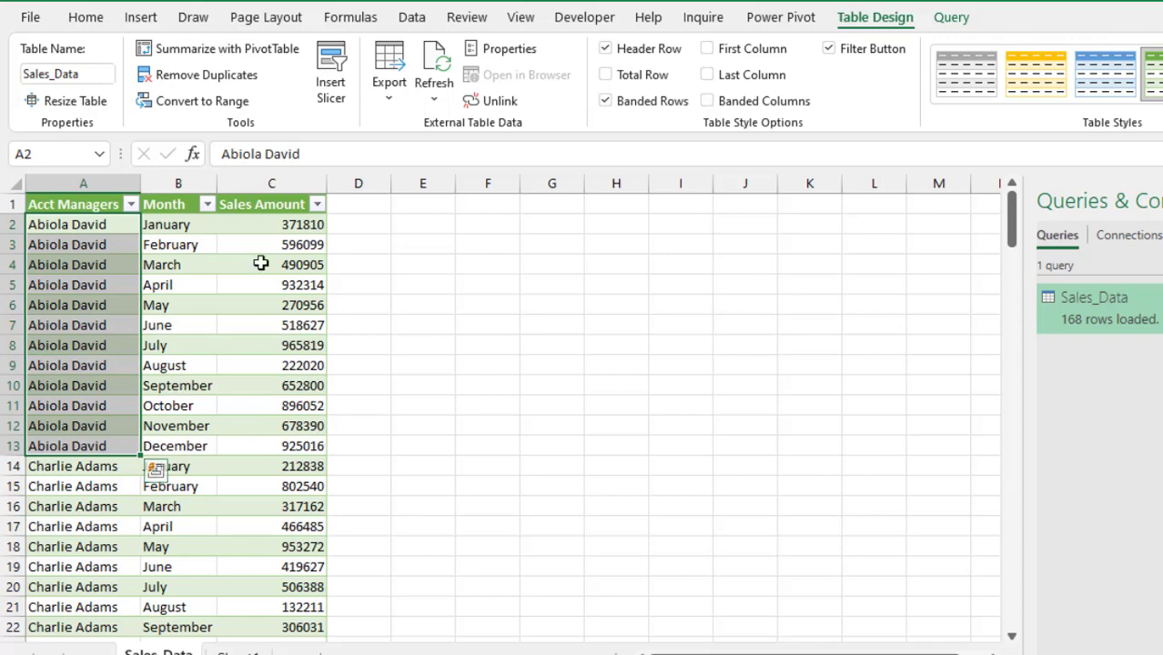
drag(257, 226, 299, 448)
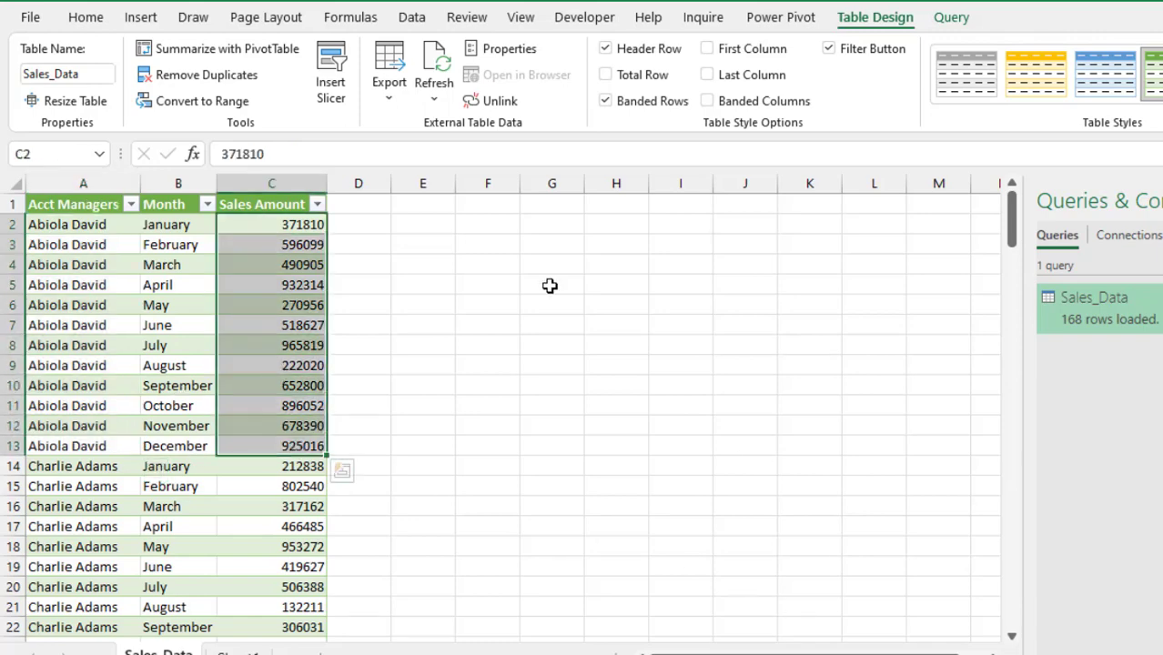
key(ctrl+shift+Down)
key(ctrl+shift+4)
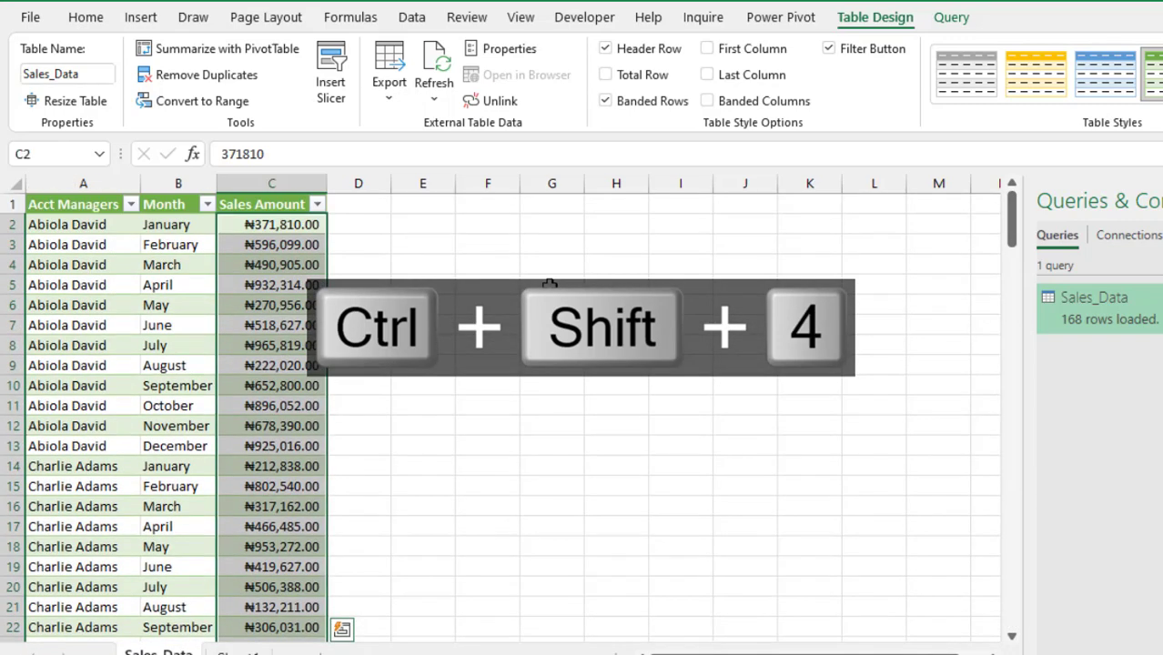
Compare the first account manager's January to December sales amounts in Excel with rows 1 to 12 of the unpivot query results in SQL Server Management Studio
drag(282, 225, 270, 438)
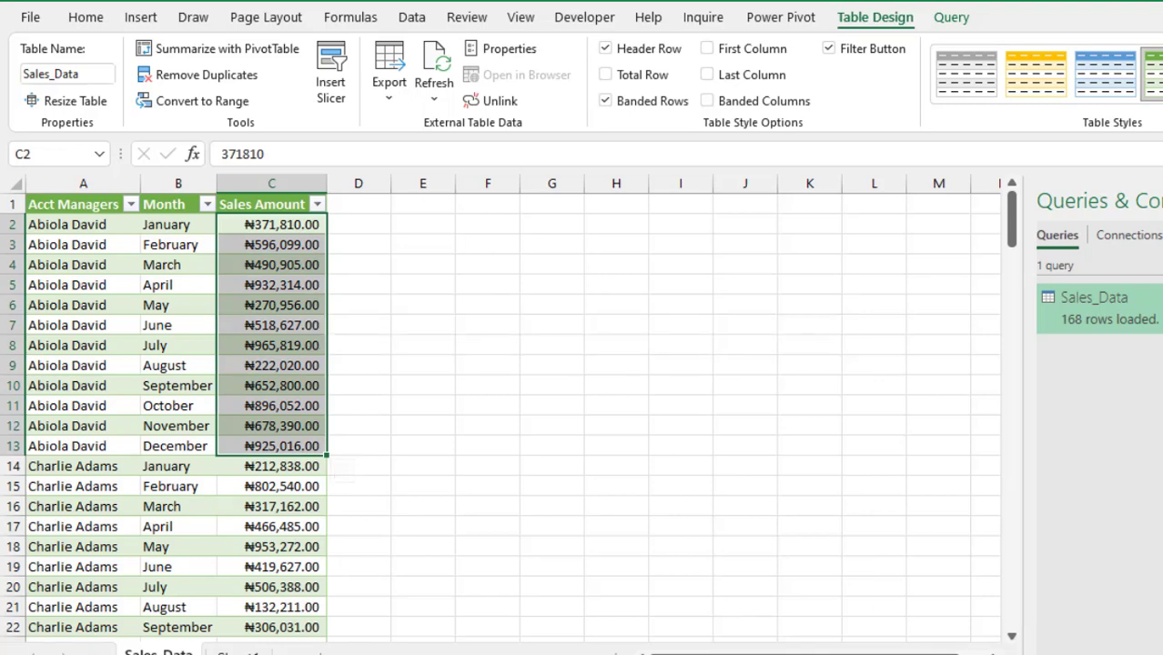
key(alt+Tab)
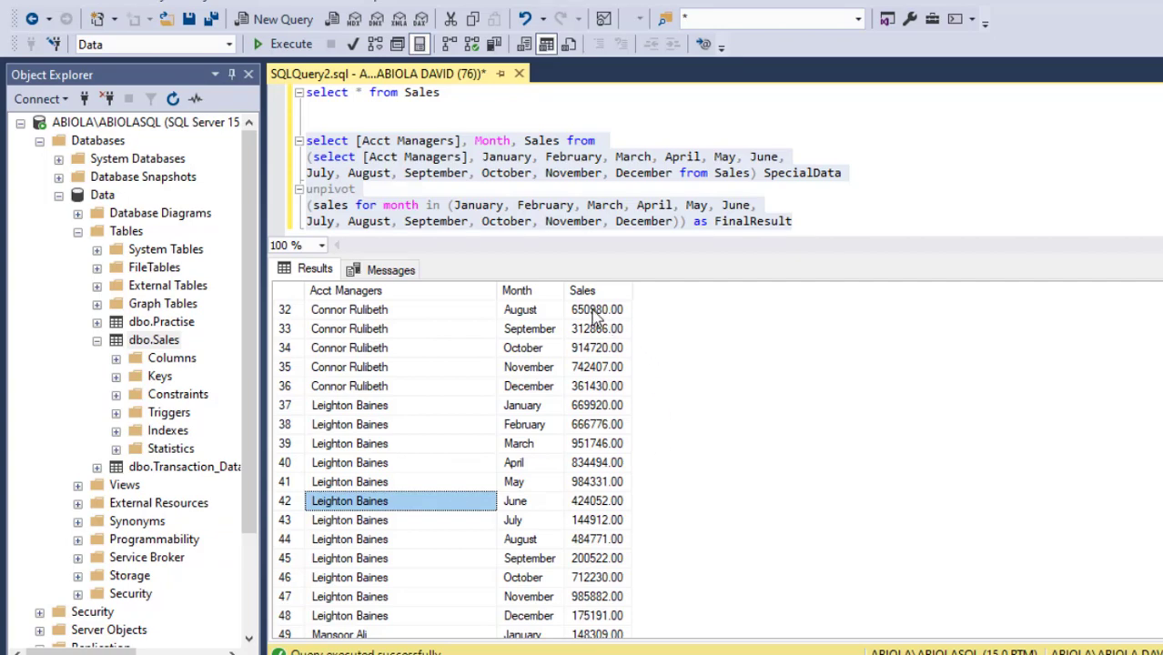
click(597, 311)
drag(596, 407, 596, 445)
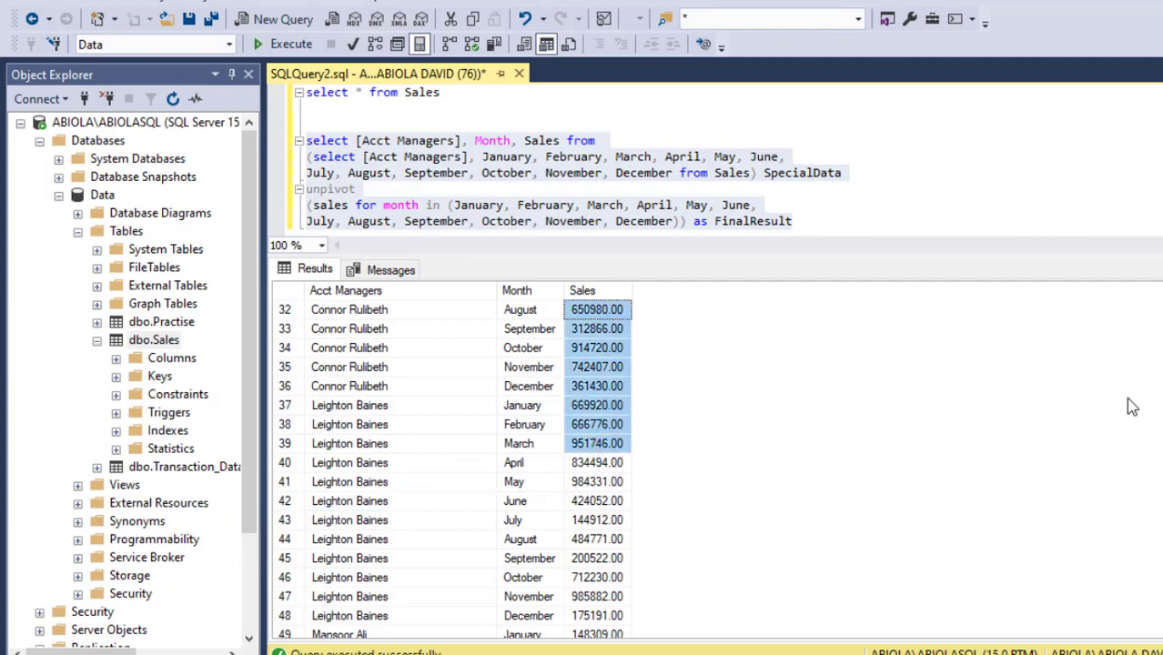
key(F5)
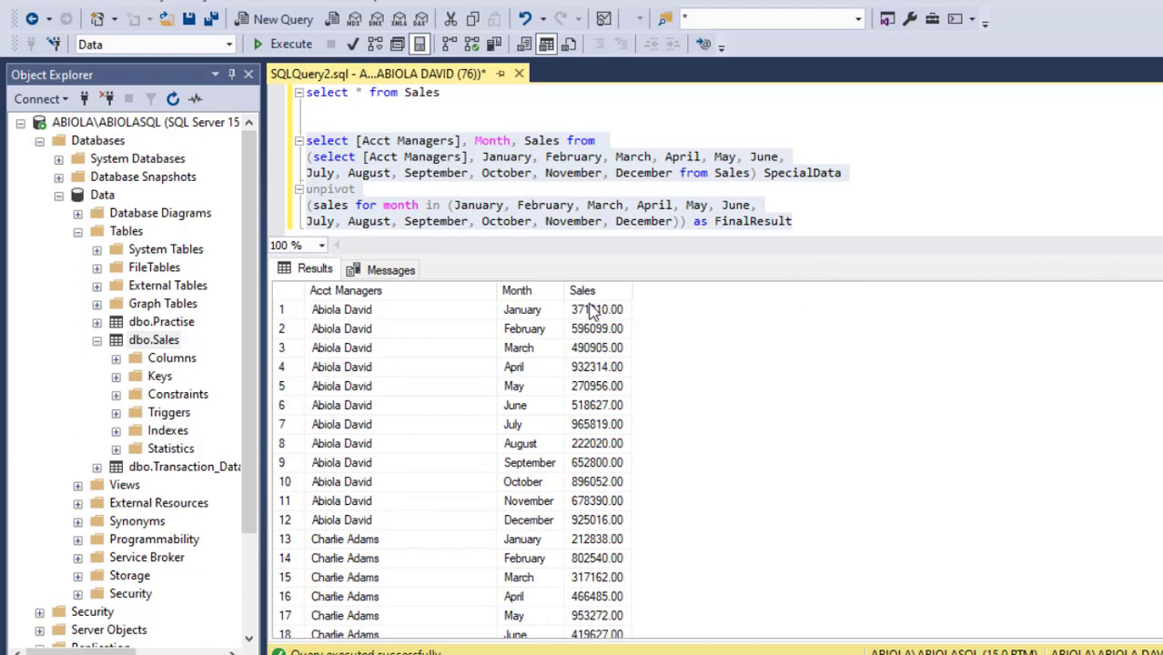
drag(592, 309, 585, 520)
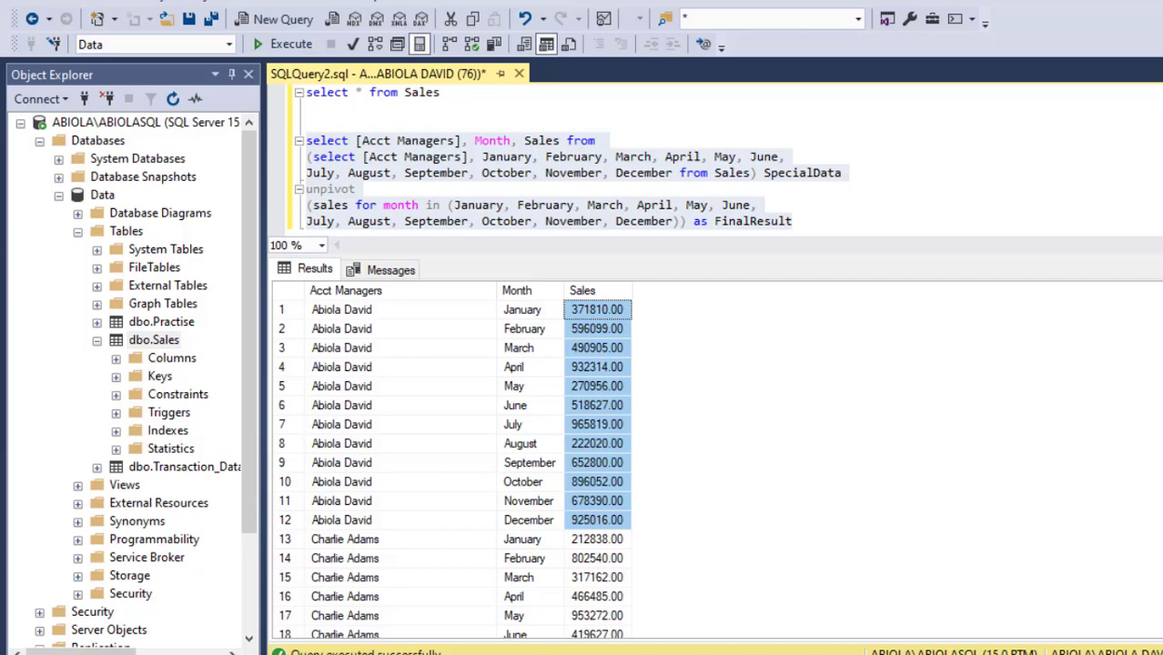
key(alt+Tab)
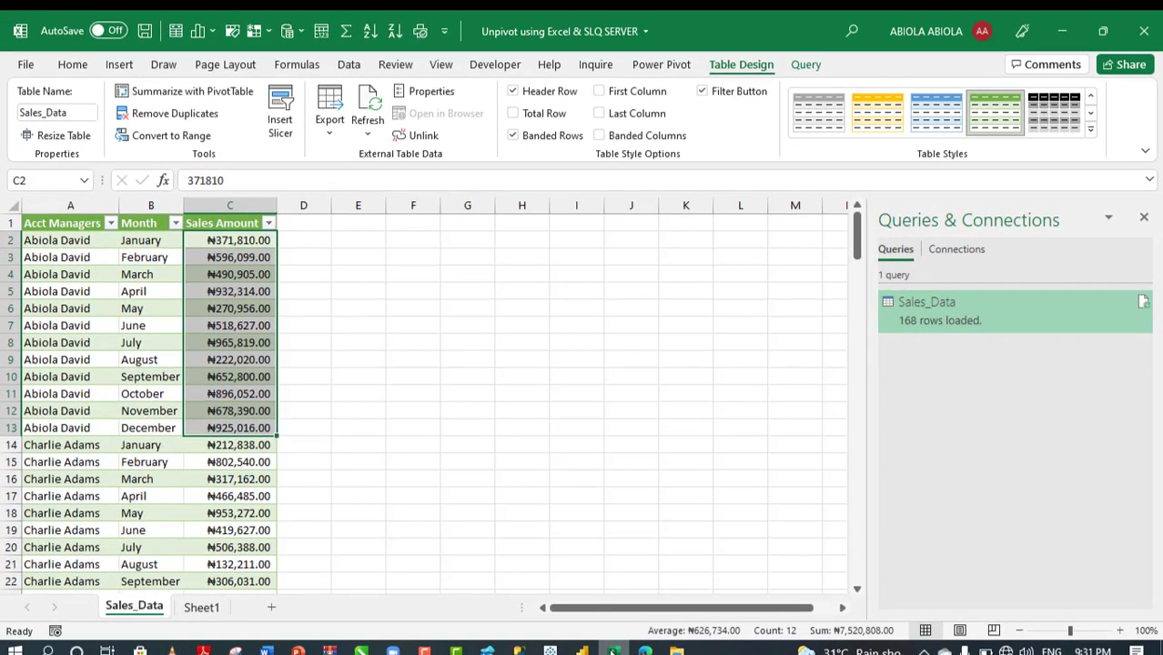
click(245, 479)
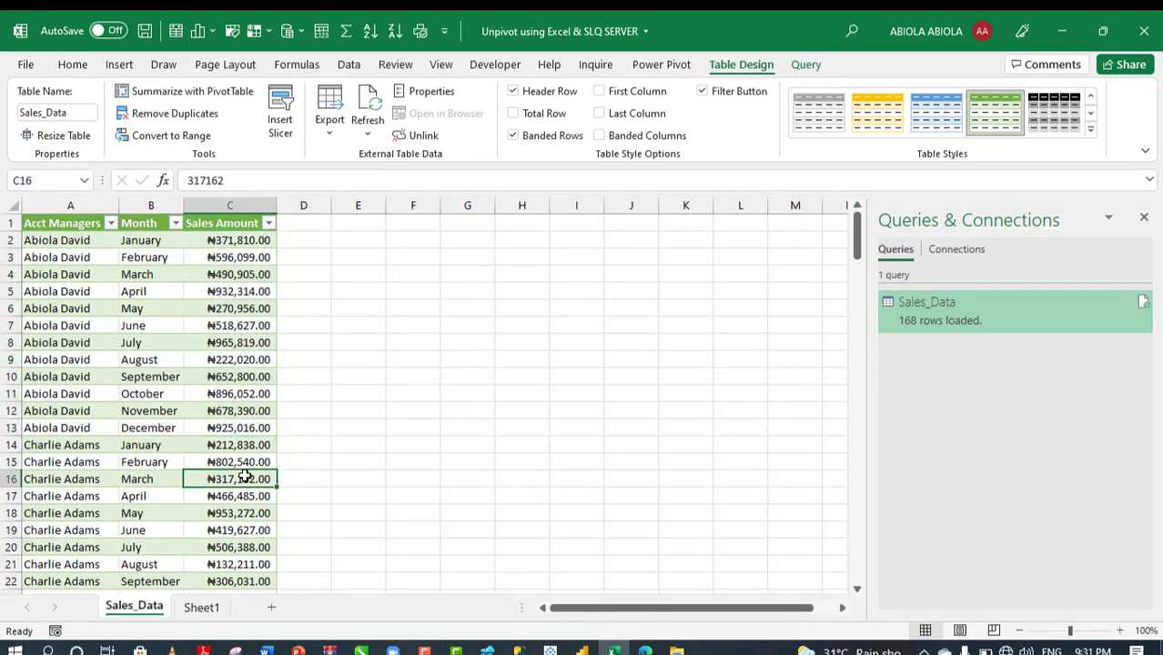